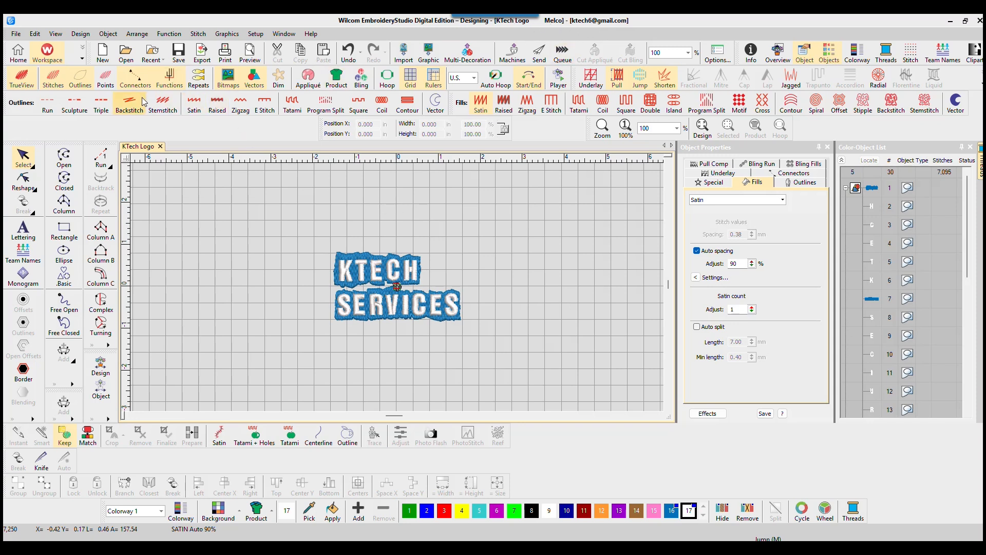
Step: Review the list of available machine formats around Melco and leave the current format selection as it is
click(81, 34)
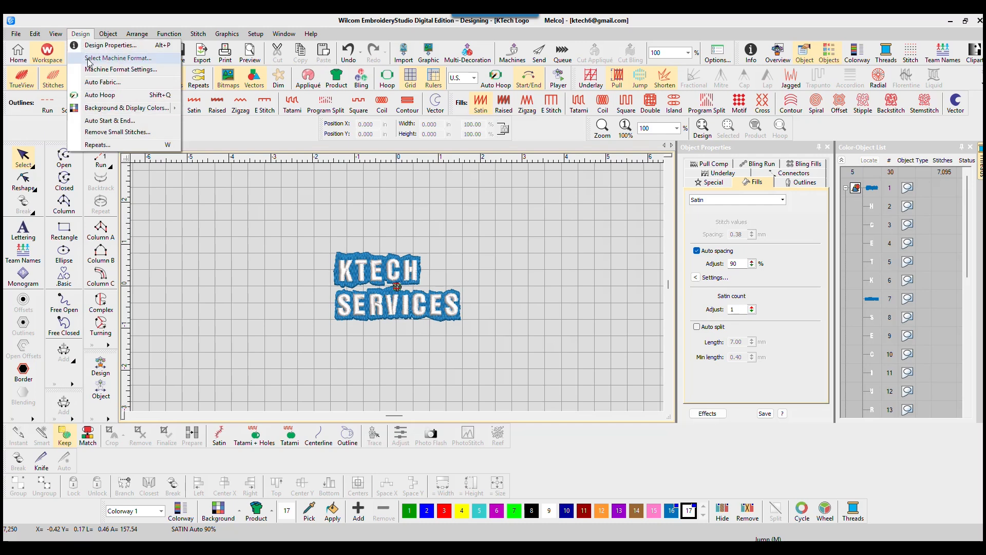
click(95, 59)
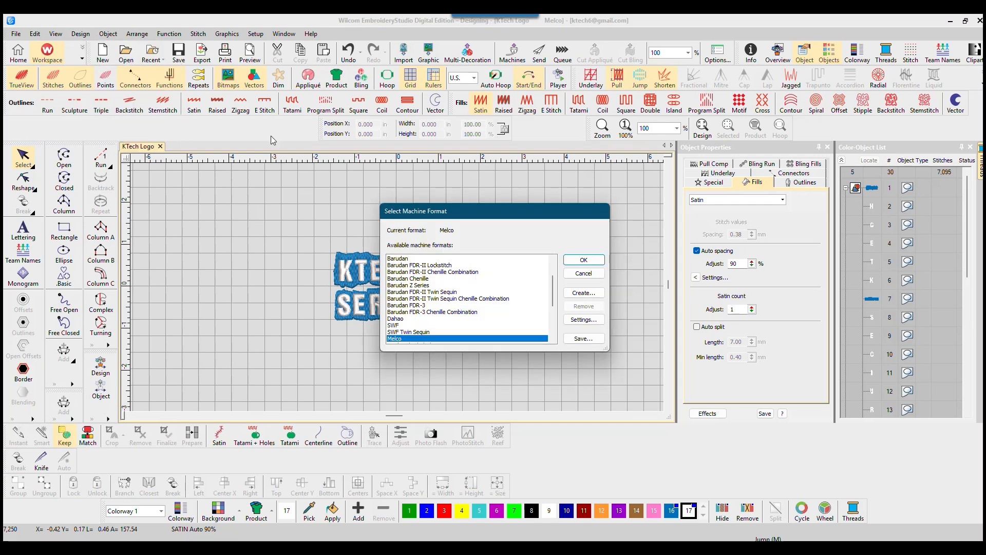
drag(480, 220, 676, 141)
scroll(589, 203, down, 3)
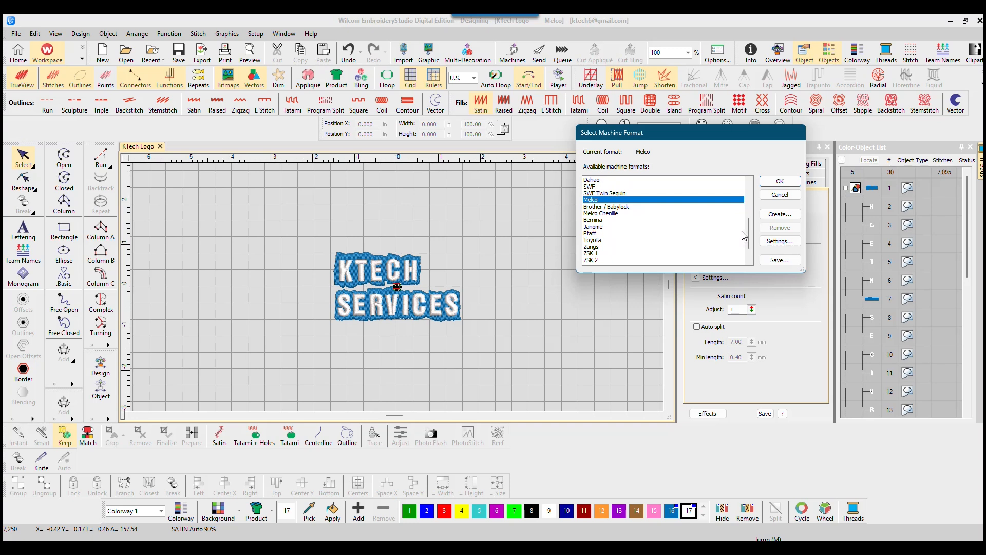
drag(749, 232, 746, 206)
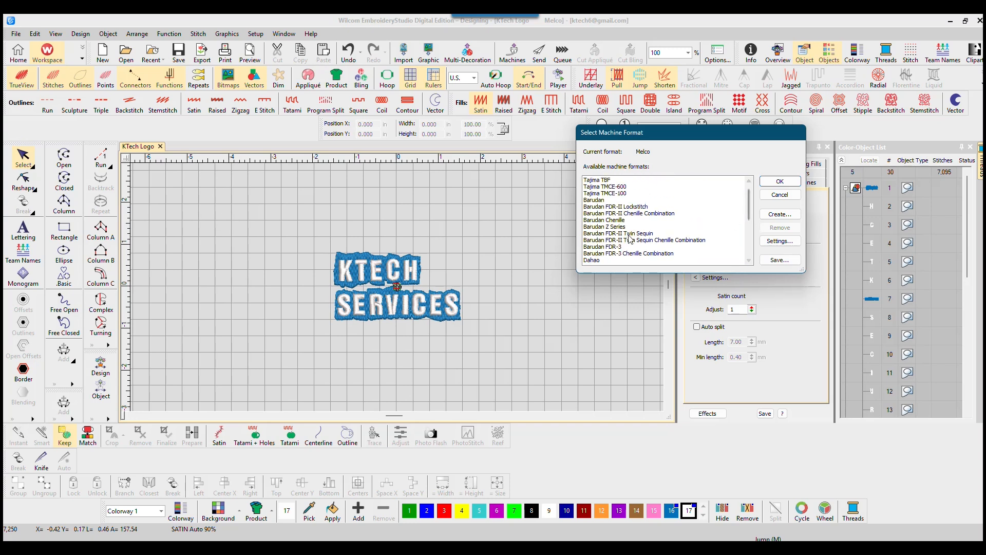
click(779, 195)
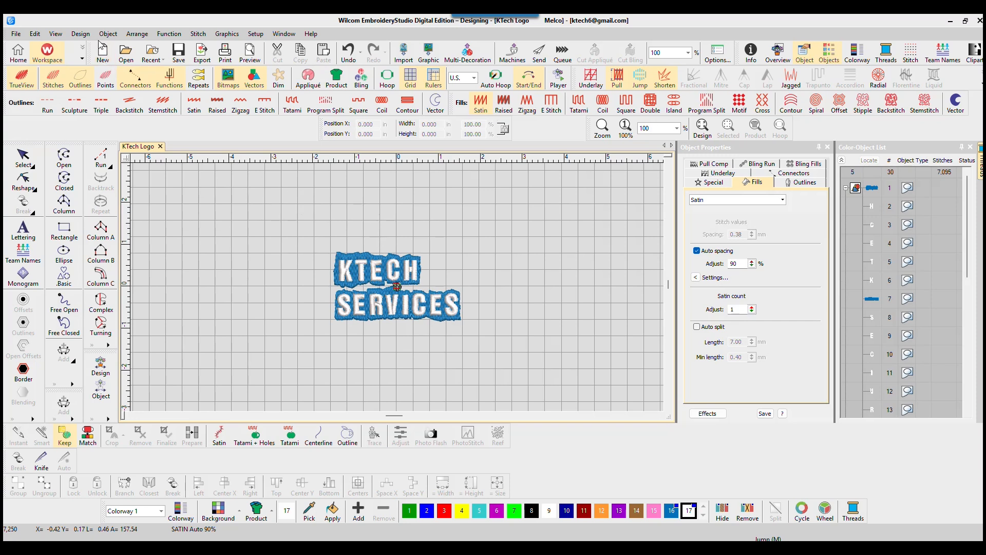
Step: Review and accept the Auto Start & End settings, with start and end at the design's center
click(80, 34)
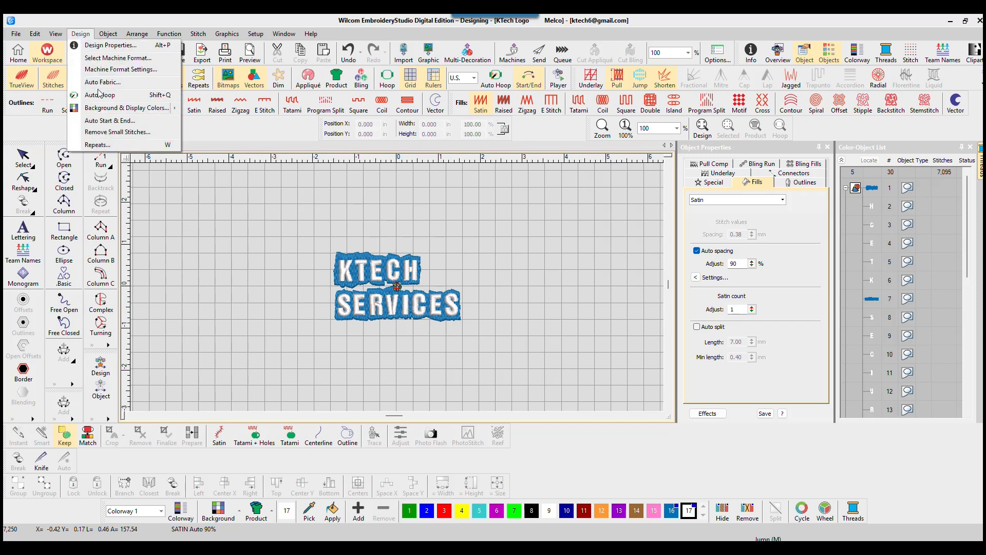
click(107, 121)
drag(456, 178, 555, 179)
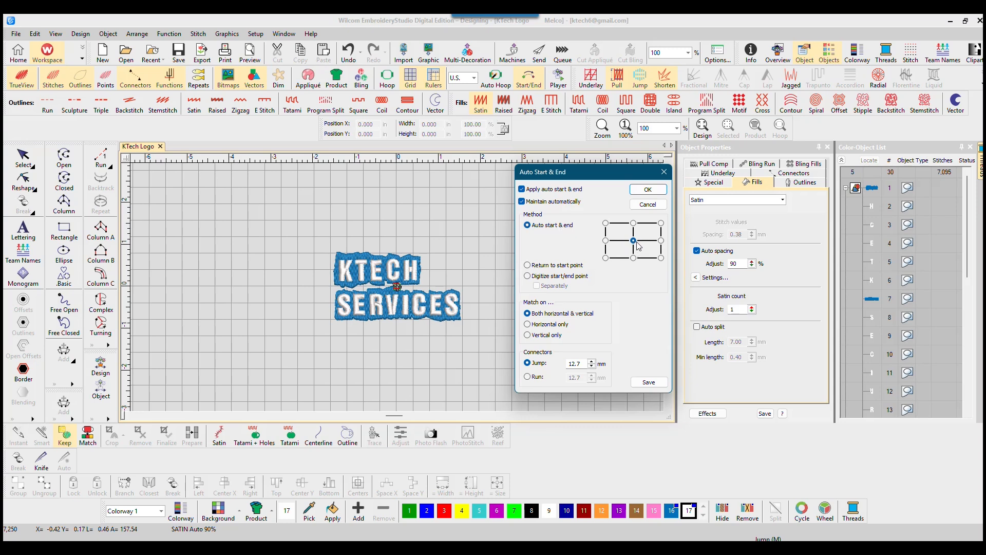
click(645, 190)
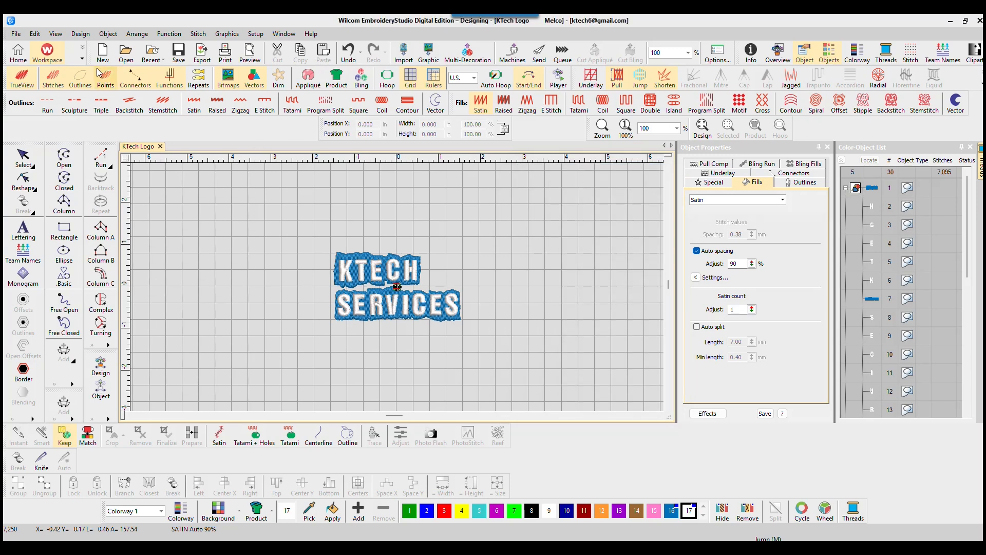
Step: Export the design as the Melco machine file KTech Logo.EXP in the KTech folder, replacing the existing file
click(202, 51)
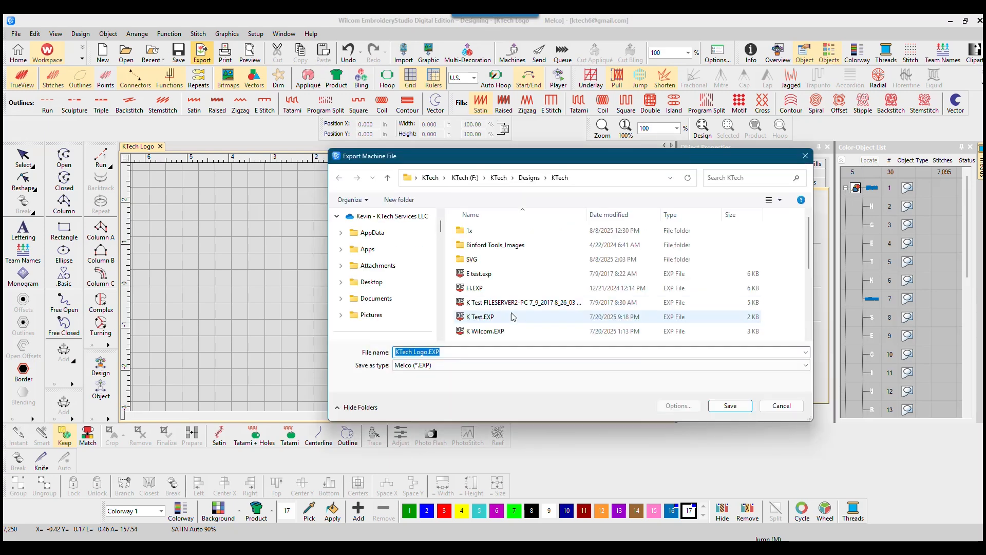
click(730, 406)
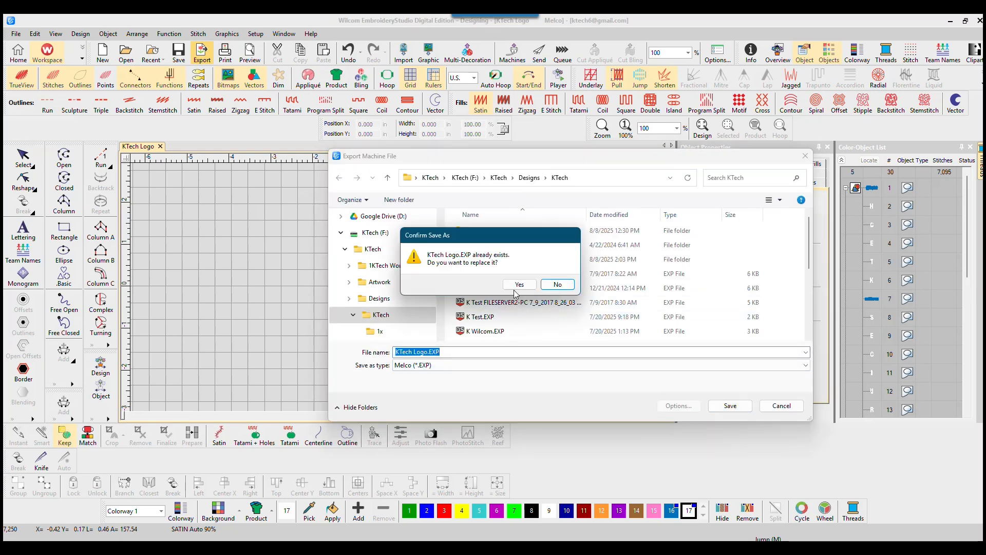
click(518, 285)
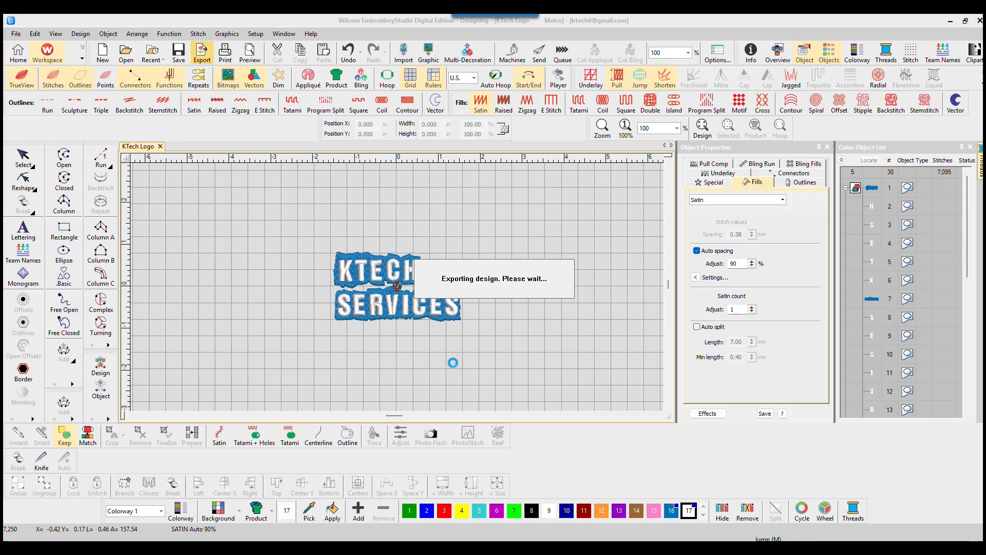
Step: Switch to Melco OS Flex+ and filter the files offered for opening to Melco Expanded File (*.exp)
mouse_move(394, 530)
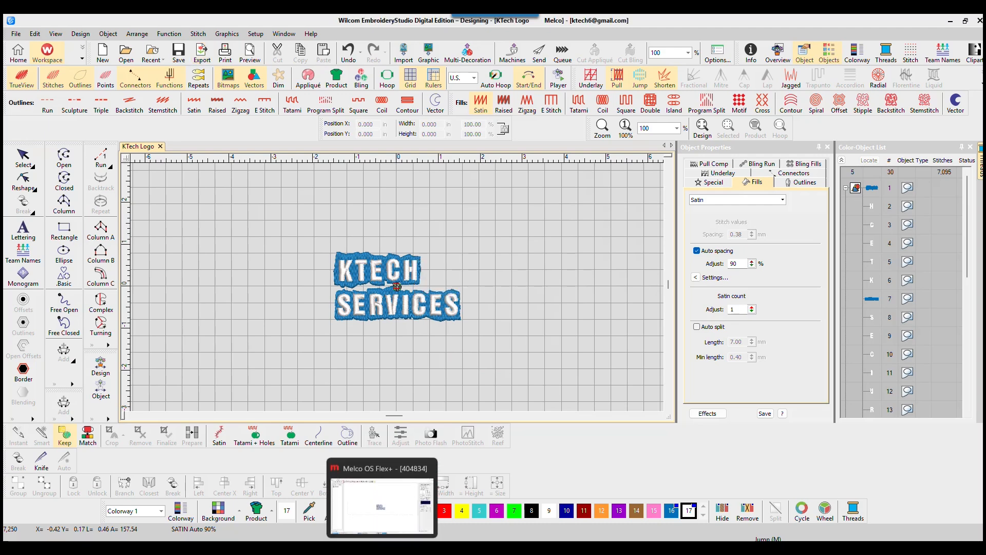
click(393, 477)
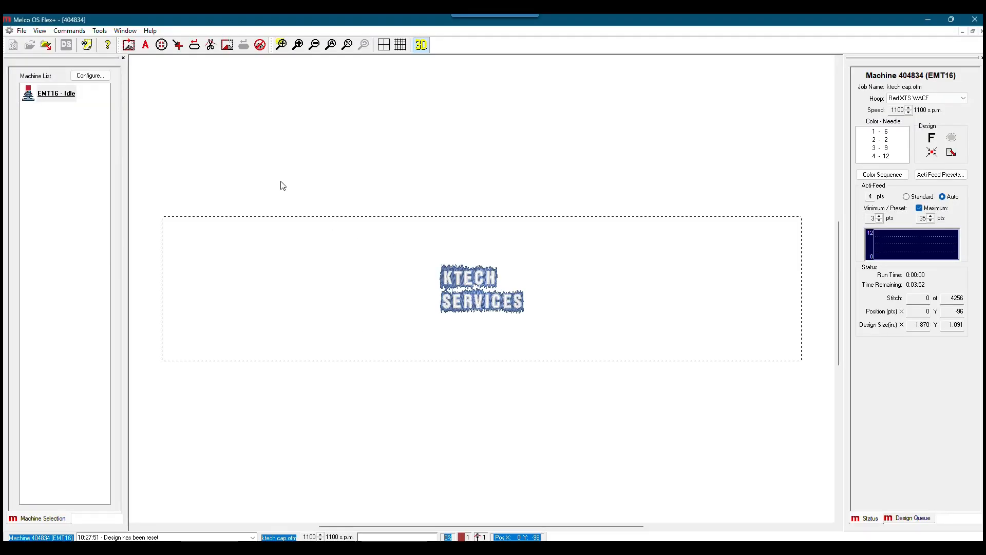
click(47, 46)
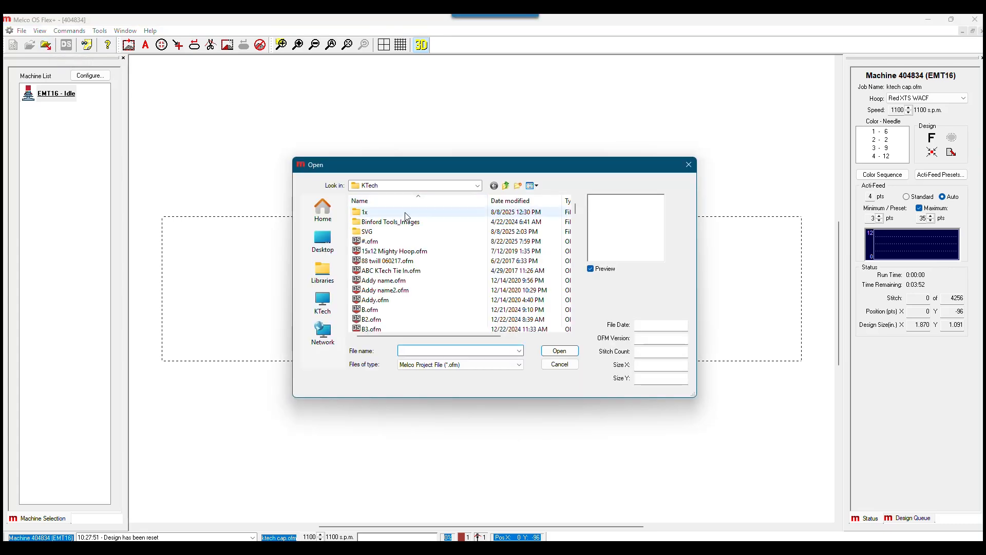
scroll(404, 216, down, 15)
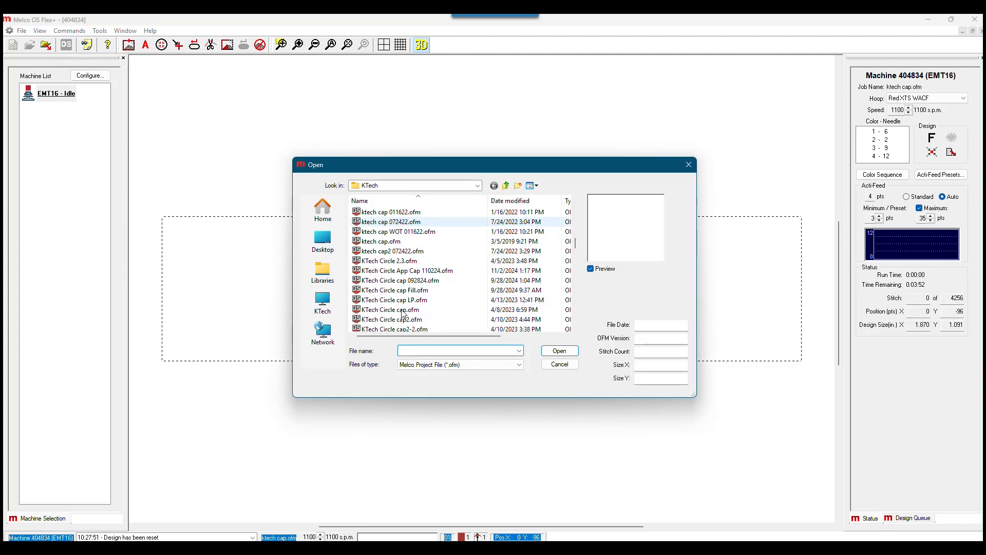
scroll(402, 312, down, 4)
click(463, 364)
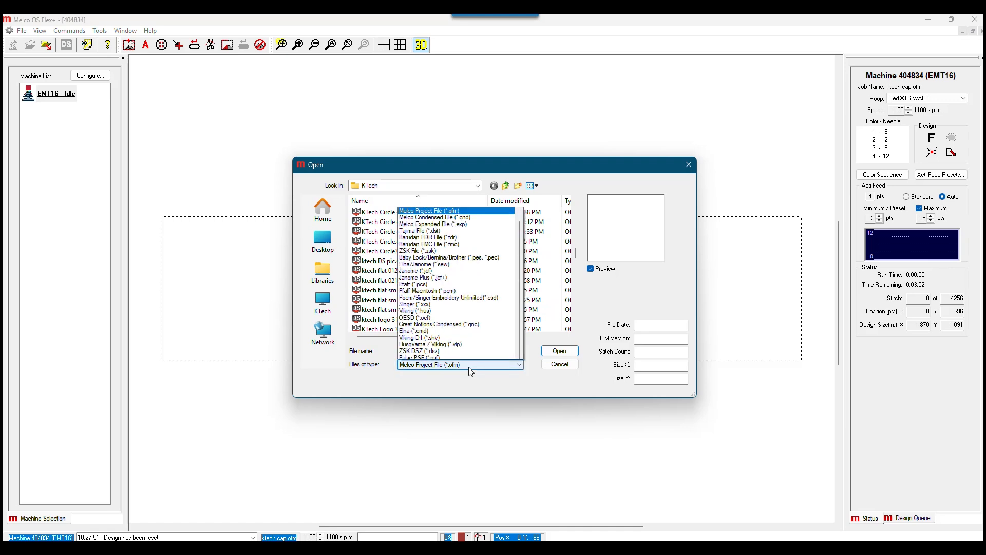
click(433, 175)
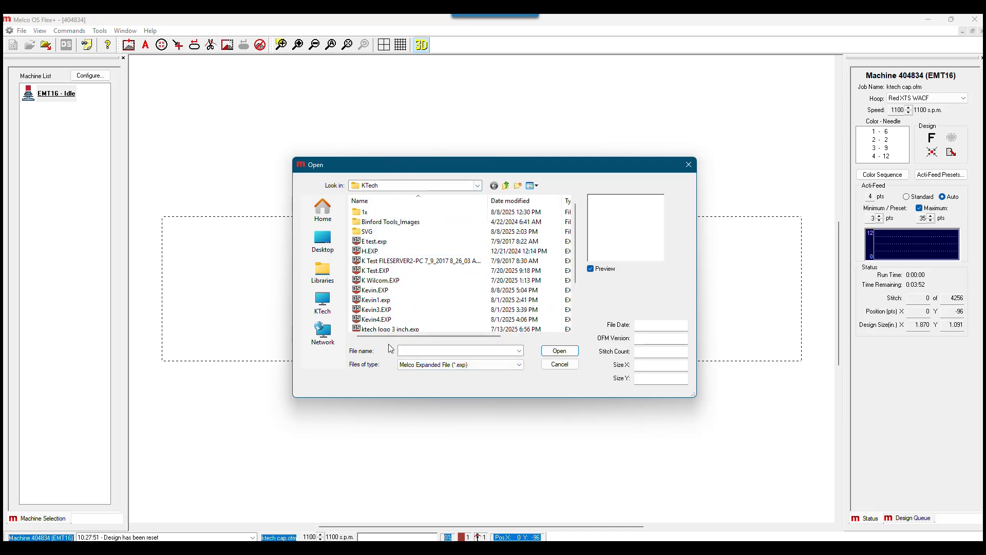
Step: Load KTech Logo.EXP and display the crosshair over the design in the hoop view
scroll(391, 305, down, 5)
click(384, 290)
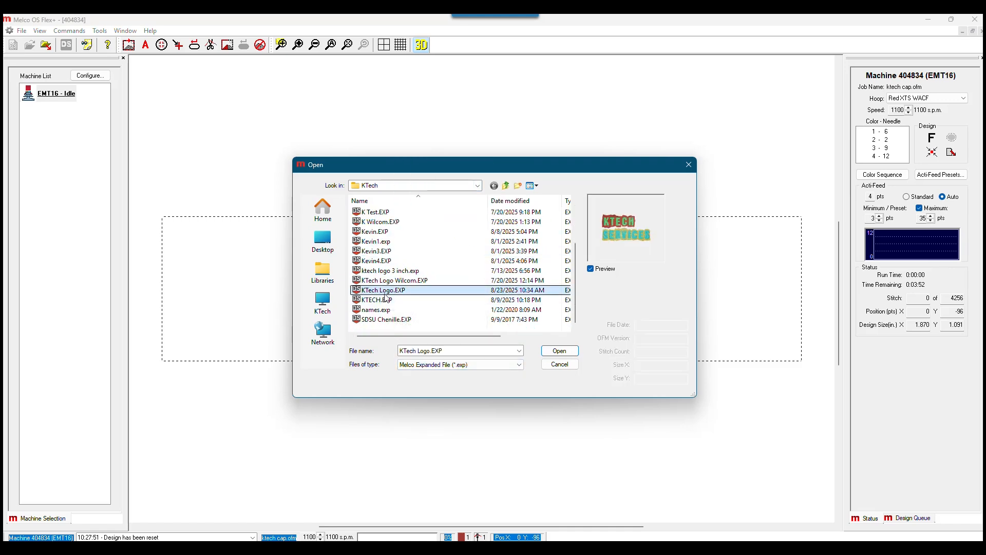
click(559, 350)
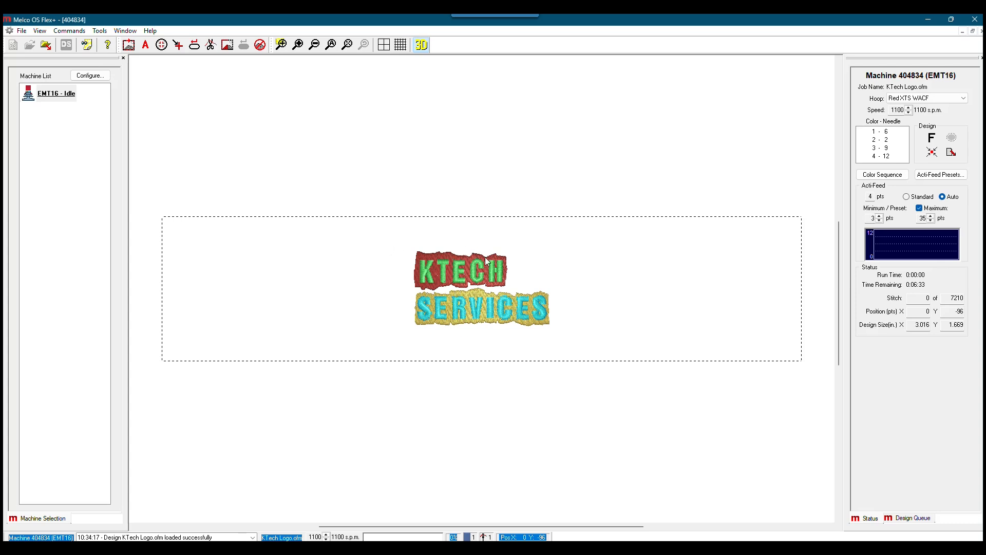
click(384, 45)
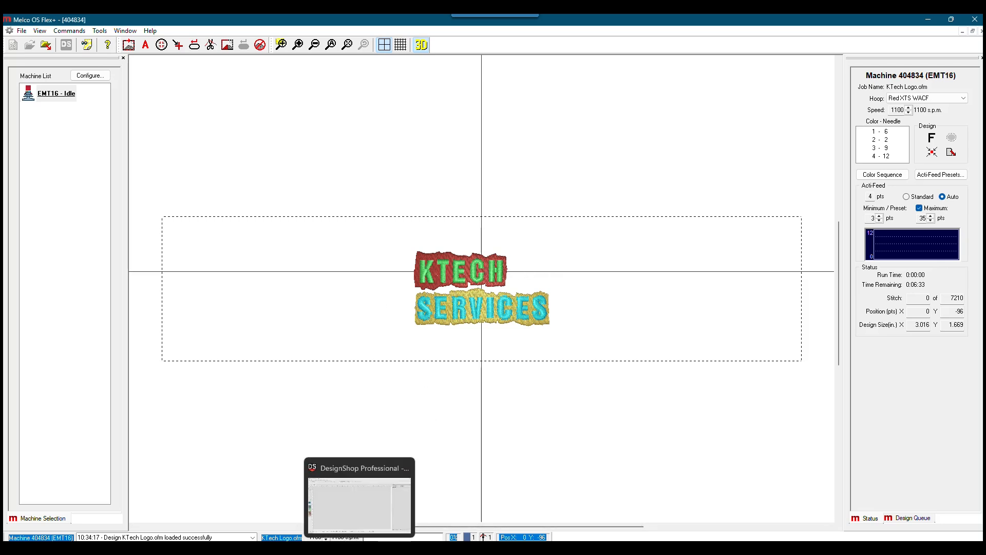
Step: Switch to Wilcom EmbroideryStudio and set the automatic start and end point to the bottom center of the design
click(360, 494)
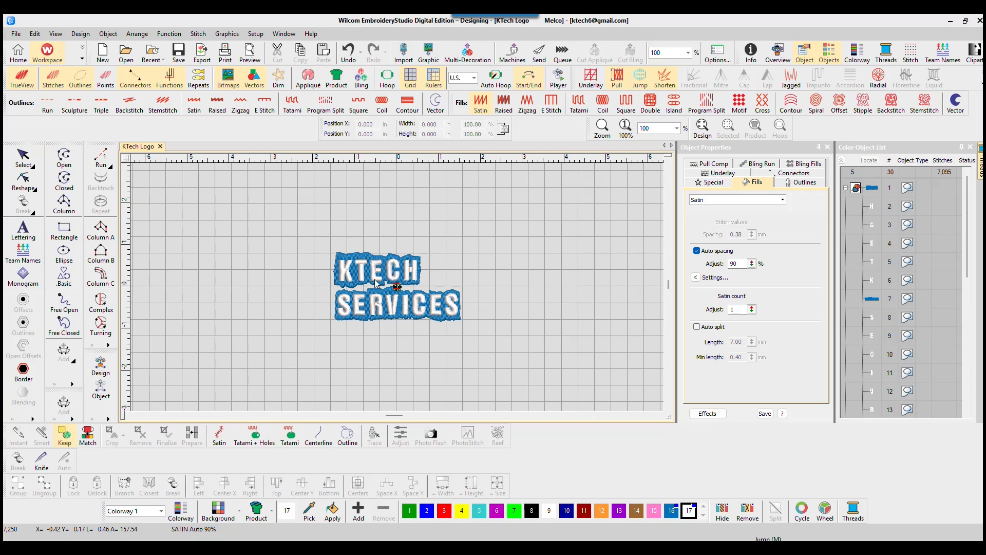
click(79, 35)
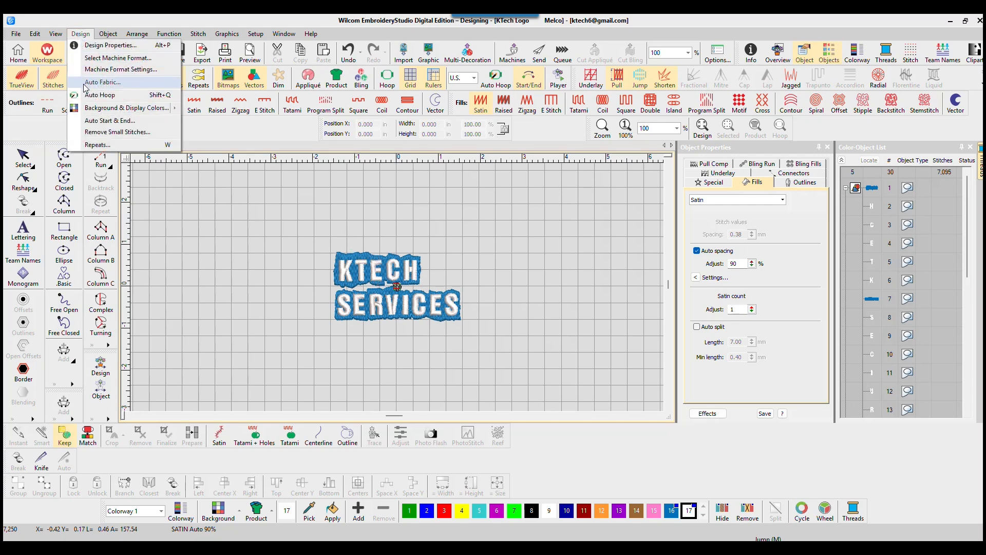
click(90, 122)
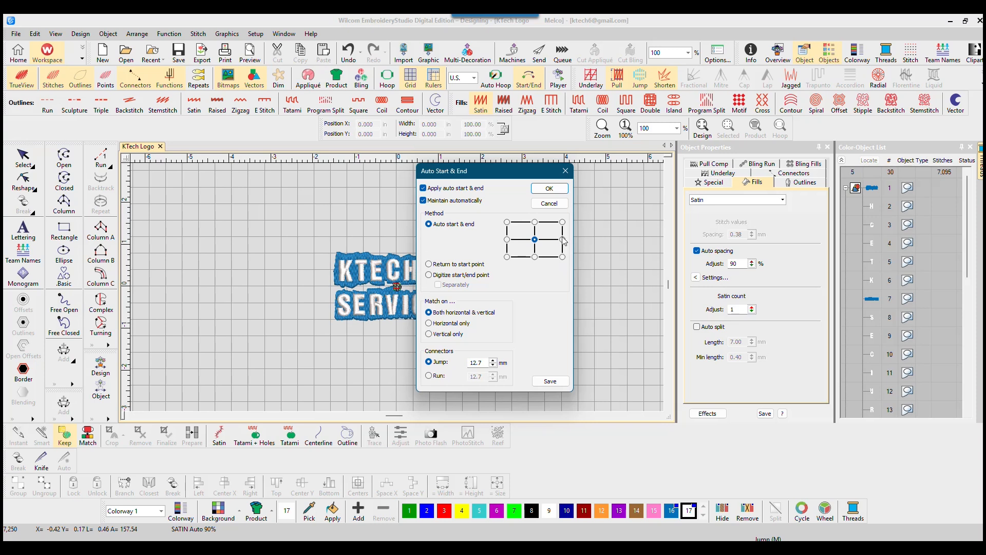
click(534, 221)
click(534, 257)
click(537, 187)
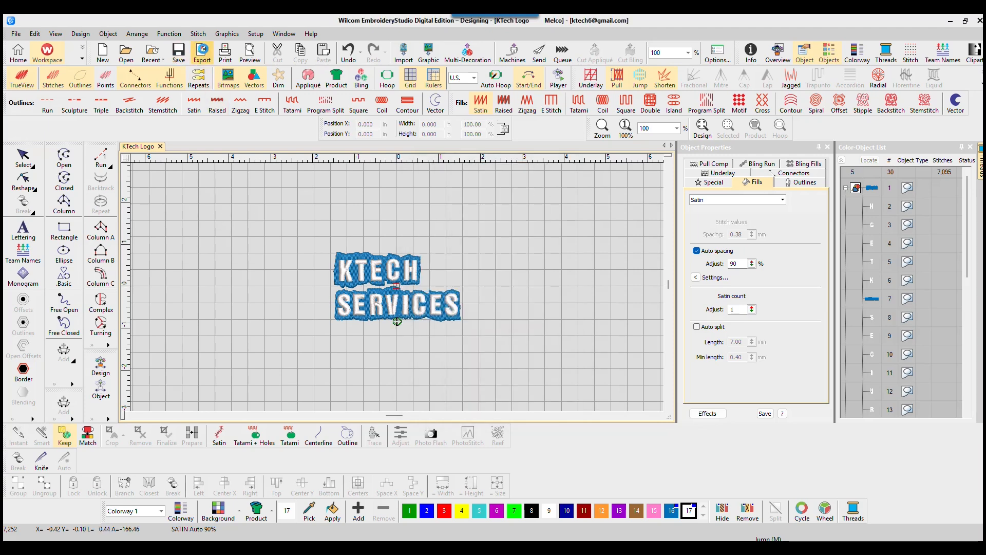
Step: Export the bottom-center version as KTech Logo.EXP in Melco format, overwriting the previous file
click(202, 53)
click(719, 406)
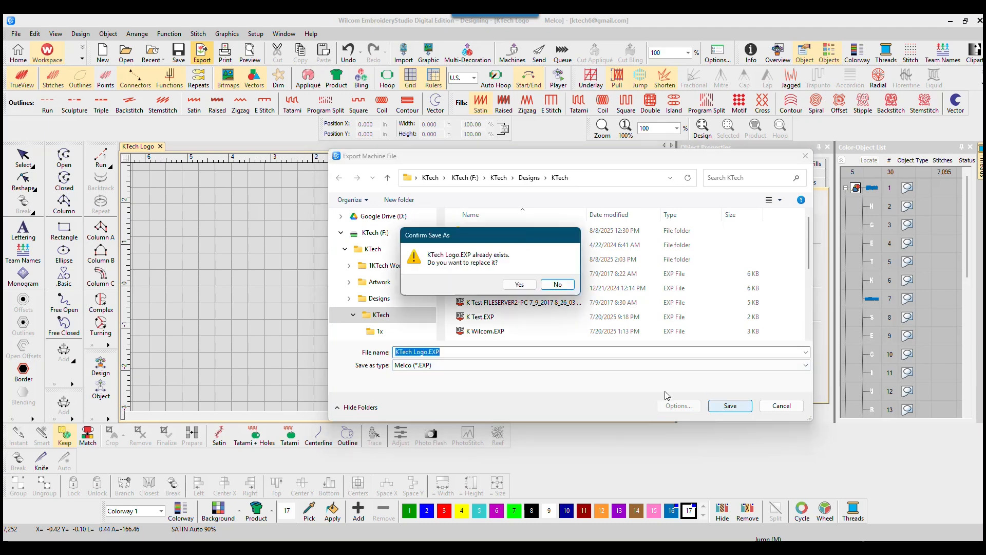
click(521, 288)
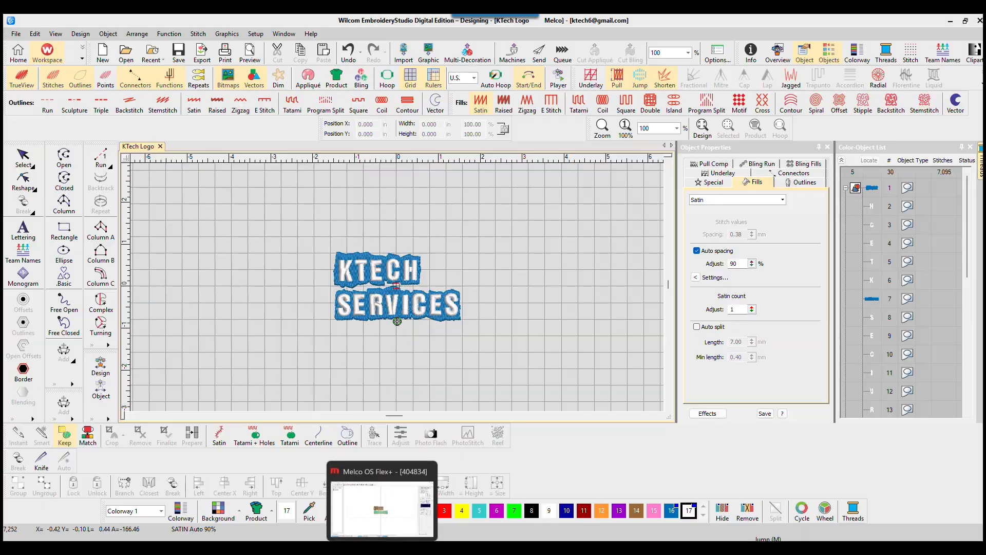
Step: Switch to Melco OS Flex+, load the re-exported KTech Logo.EXP and rotate the design 180 degrees
click(397, 513)
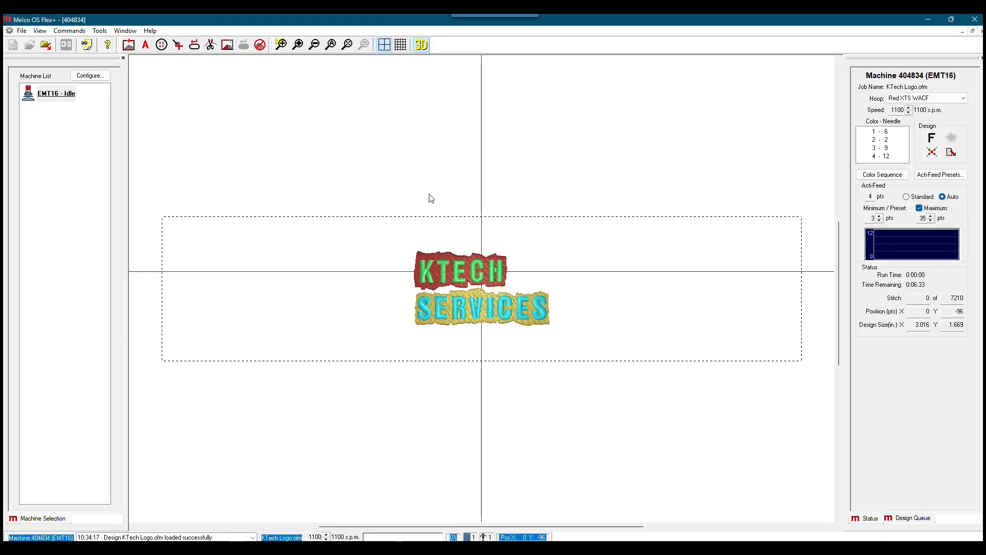
click(45, 45)
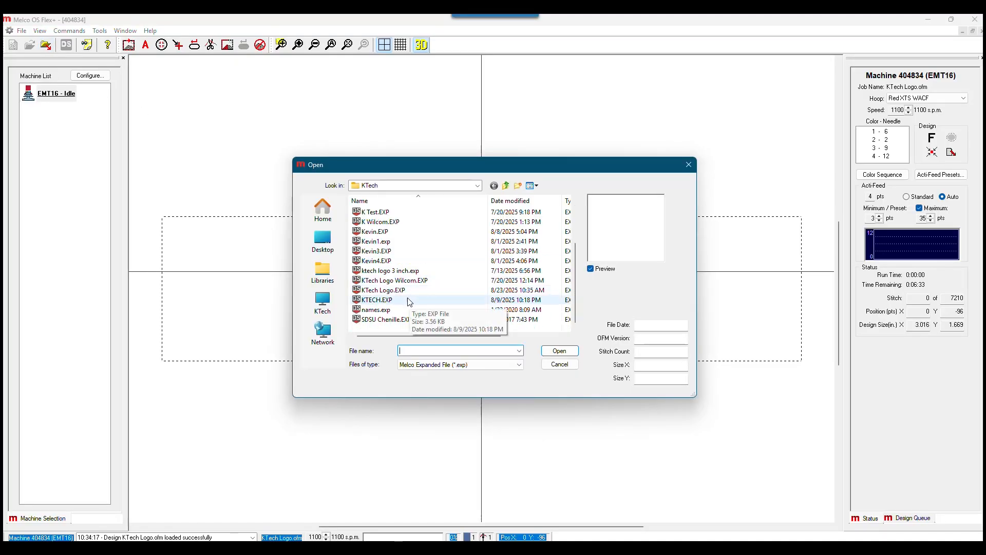
click(411, 292)
click(559, 351)
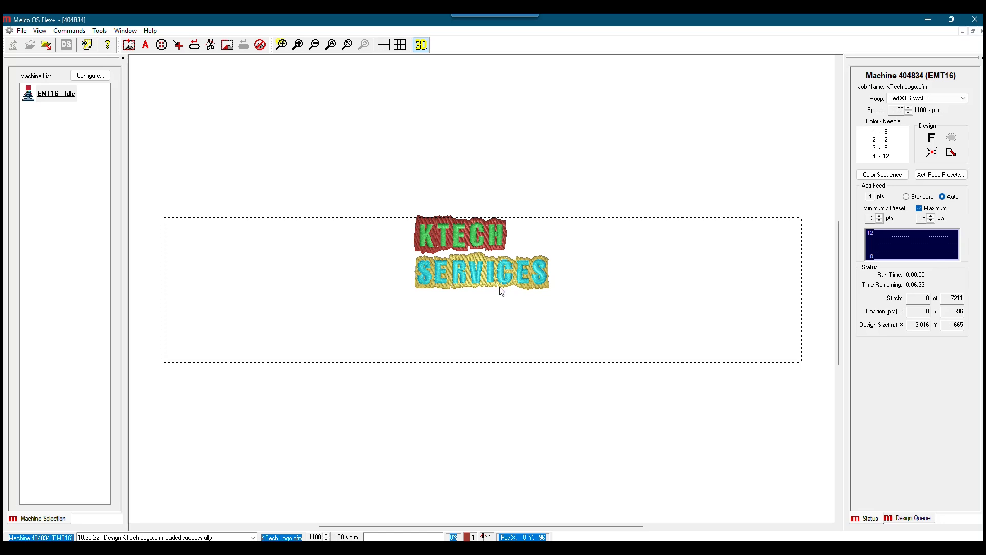
mouse_move(337, 548)
click(934, 137)
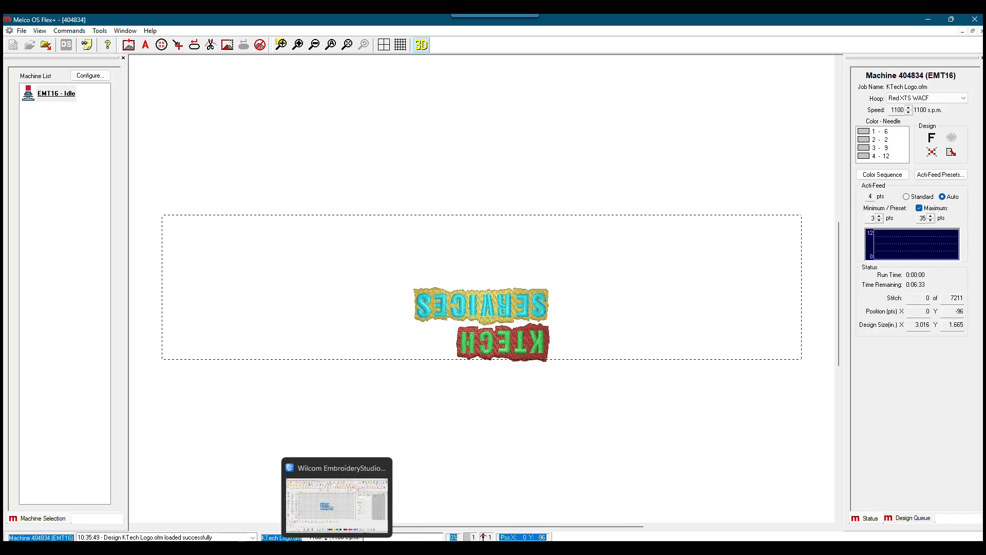
Step: Switch to Wilcom EmbroideryStudio and set the automatic start and end point back to the design's center
click(336, 503)
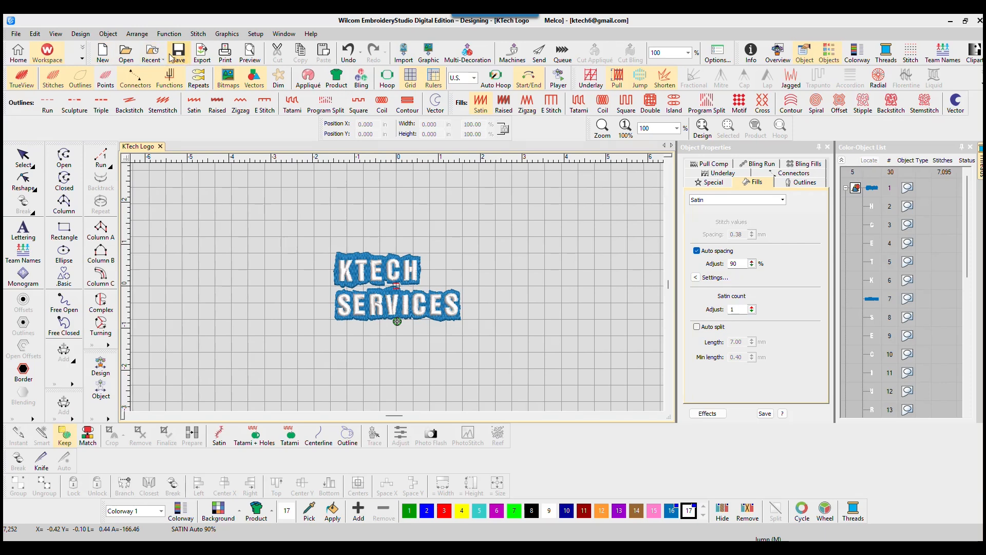
click(80, 34)
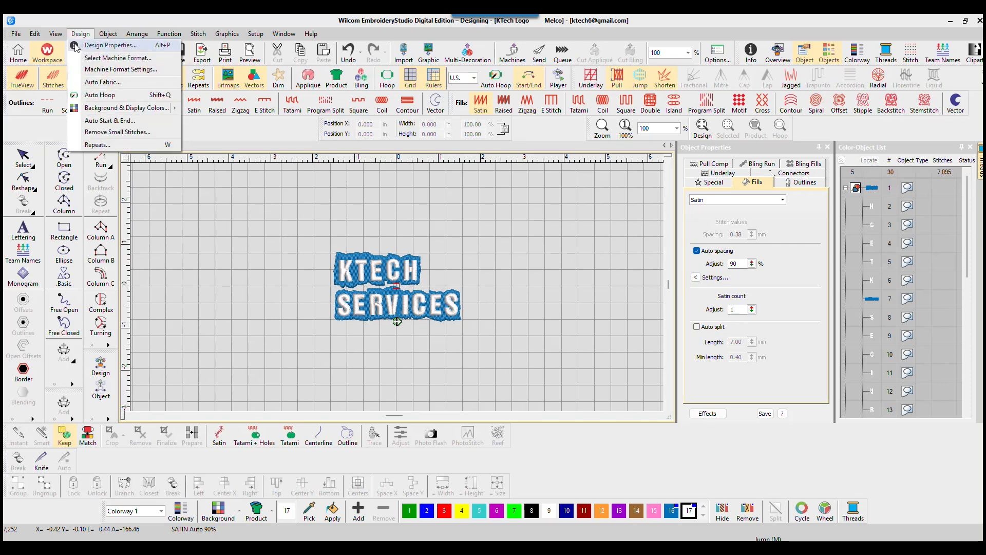
click(100, 121)
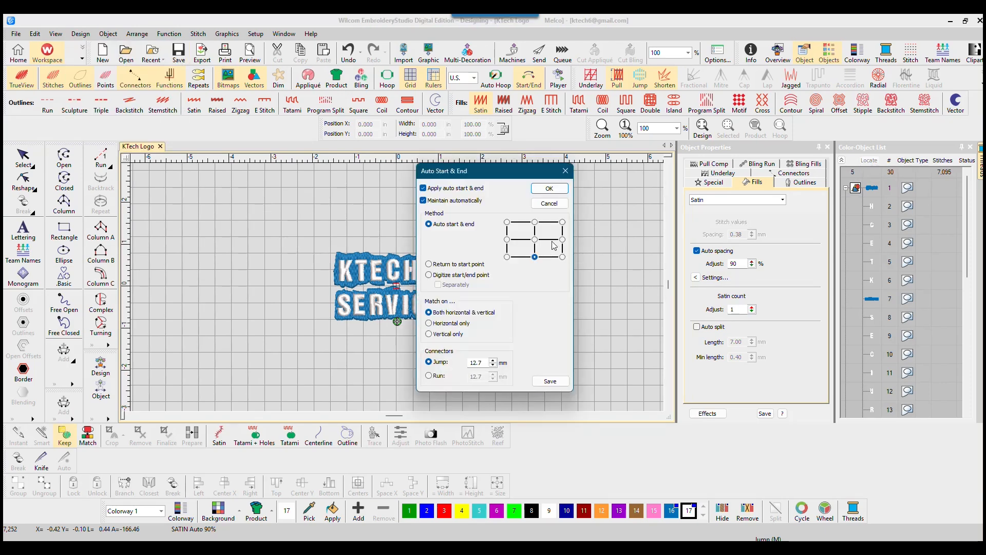
click(550, 189)
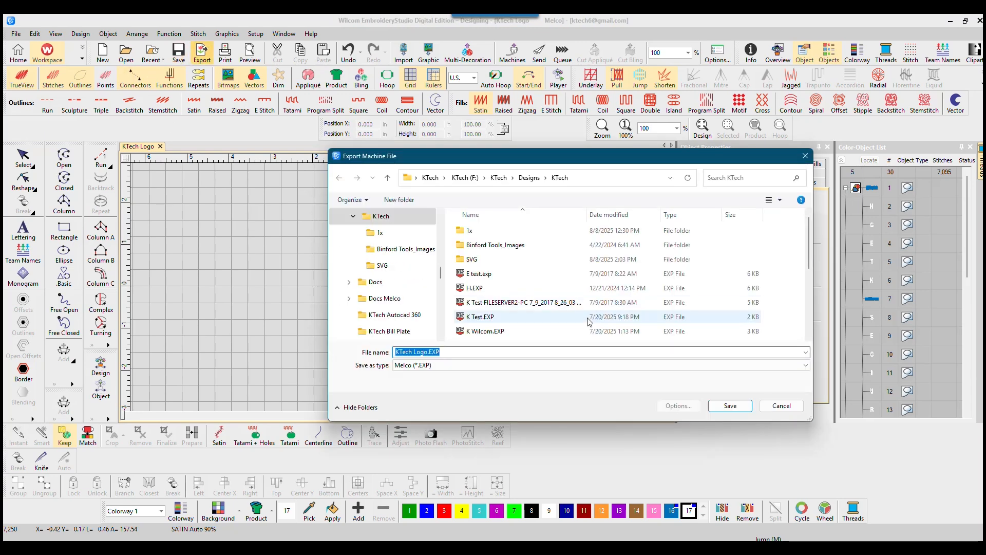
Step: Export the centered version as KTech Logo.EXP in Melco format, replacing the existing file
click(730, 405)
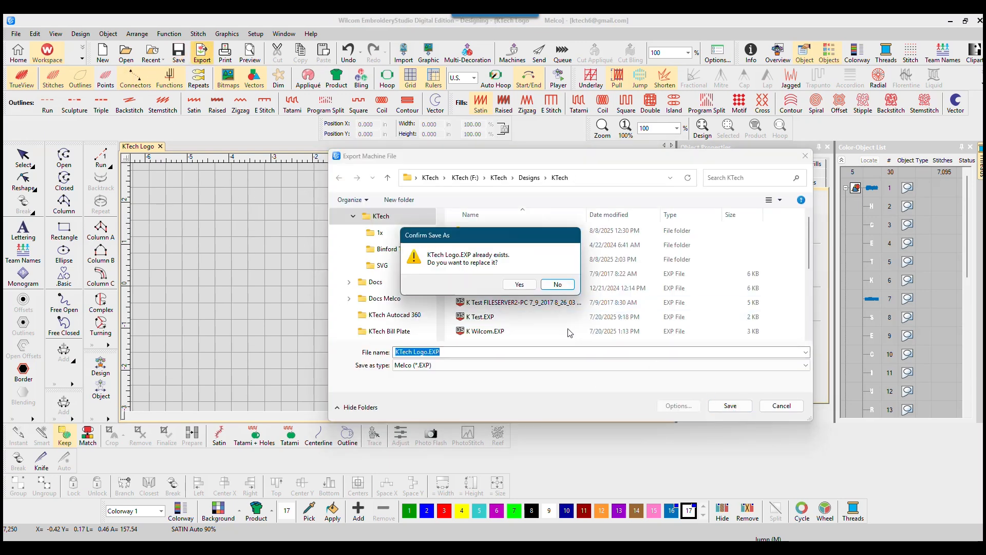
click(520, 285)
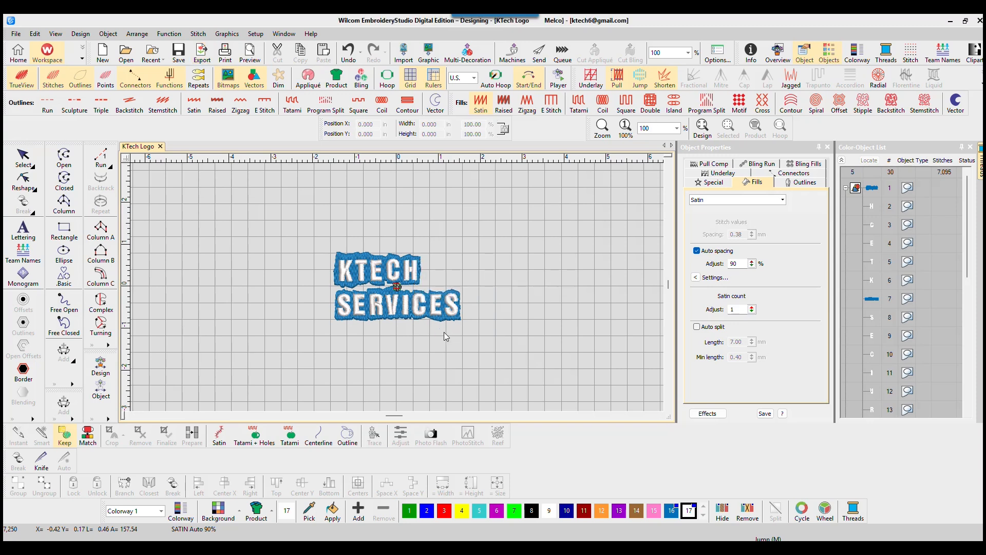
Step: Switch to Melco OS Flex+, load the newly exported KTech Logo.EXP and rotate the design 180 degrees
mouse_move(402, 537)
mouse_move(360, 545)
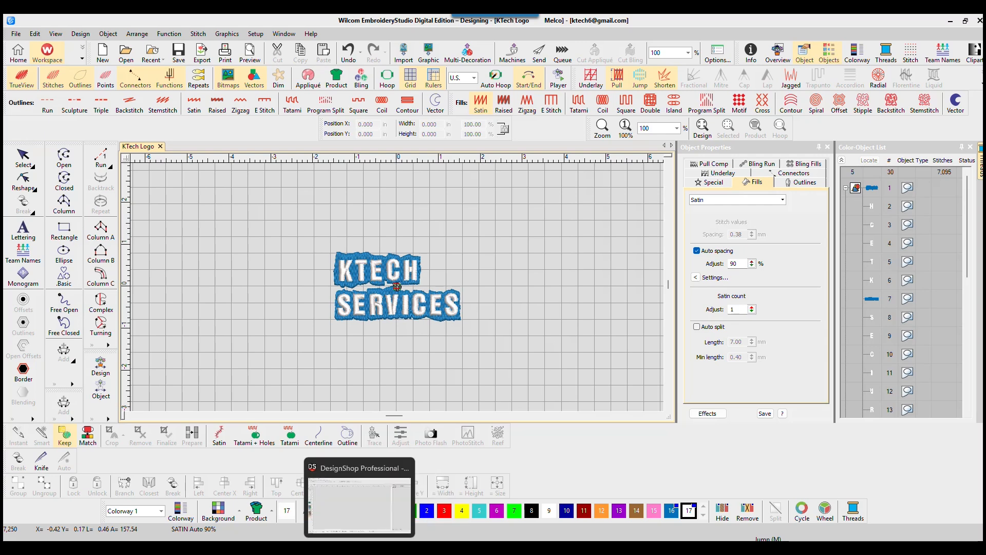
click(383, 547)
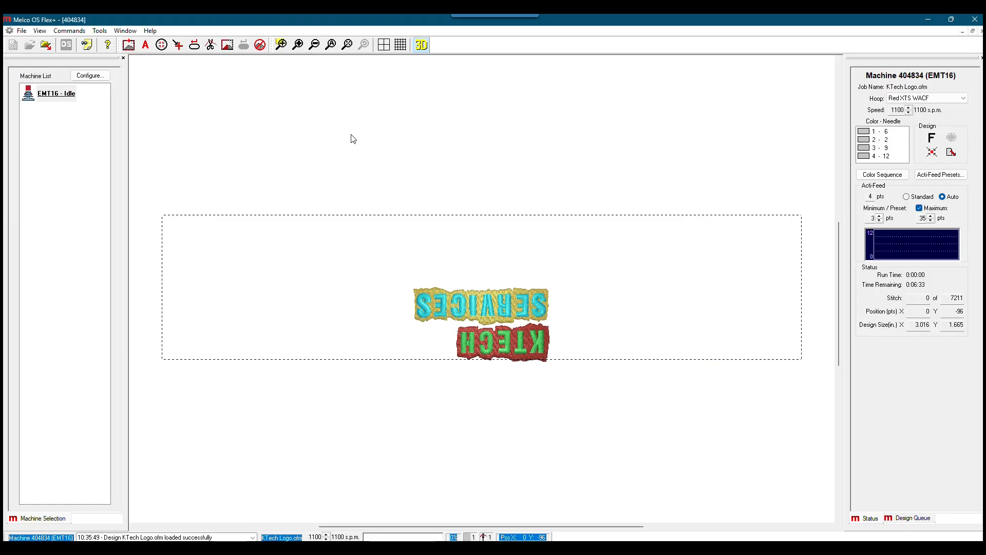
click(45, 44)
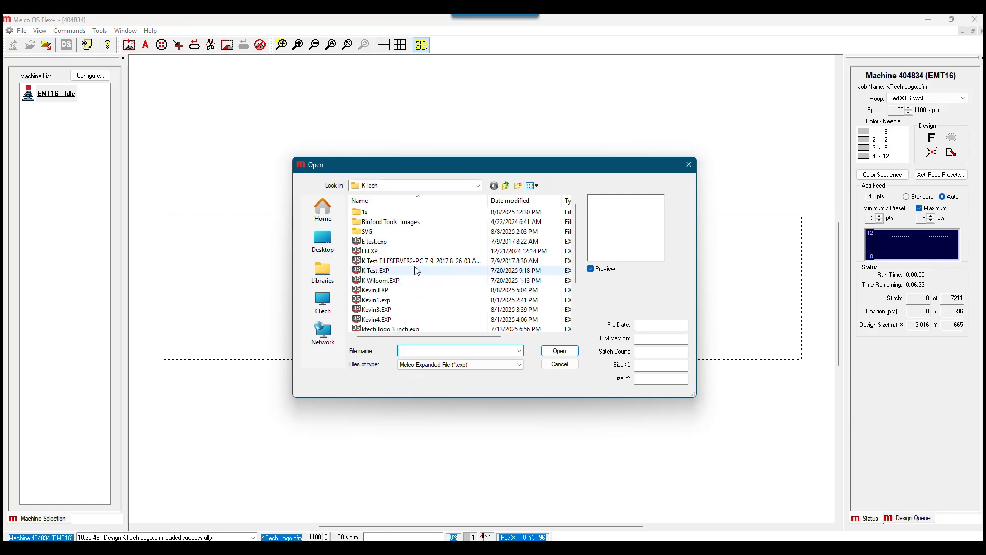
click(406, 300)
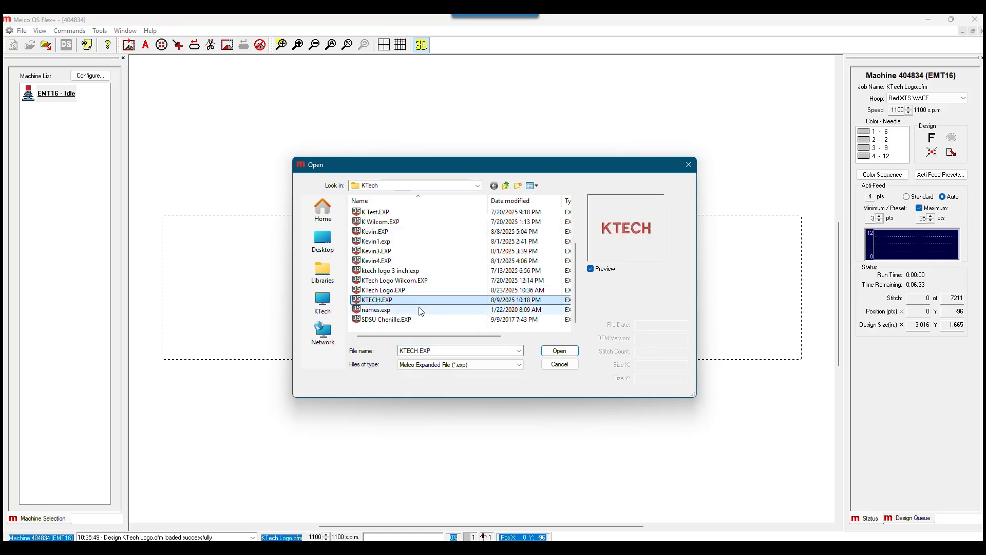
key(Up)
click(556, 353)
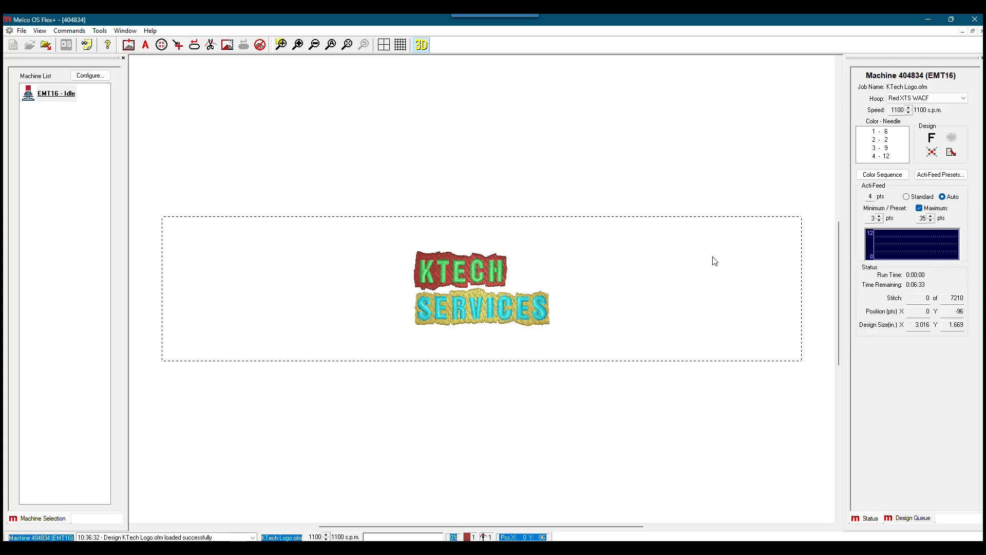
click(931, 137)
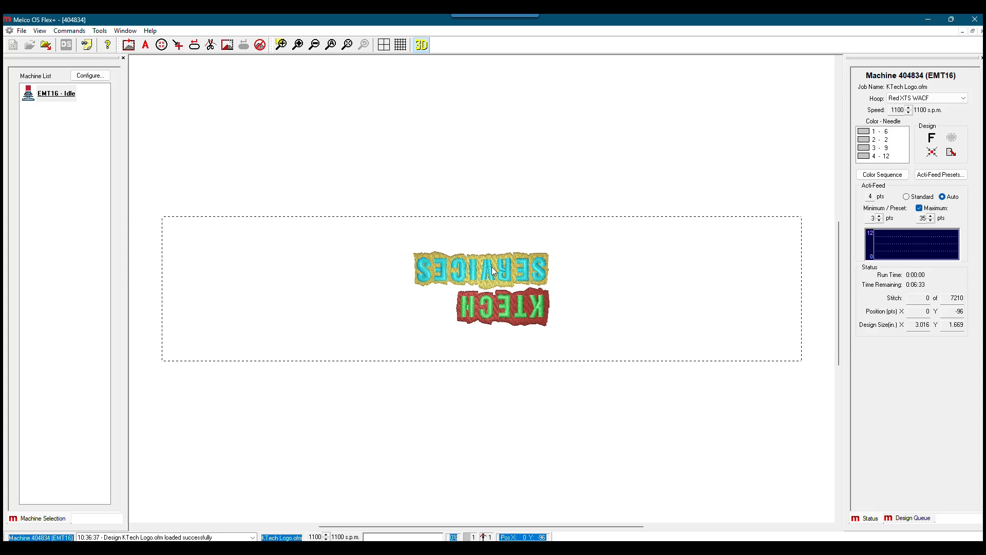
Step: Move the design right and upward inside the hoop to about X 579, Y 54 pts
key(Right)
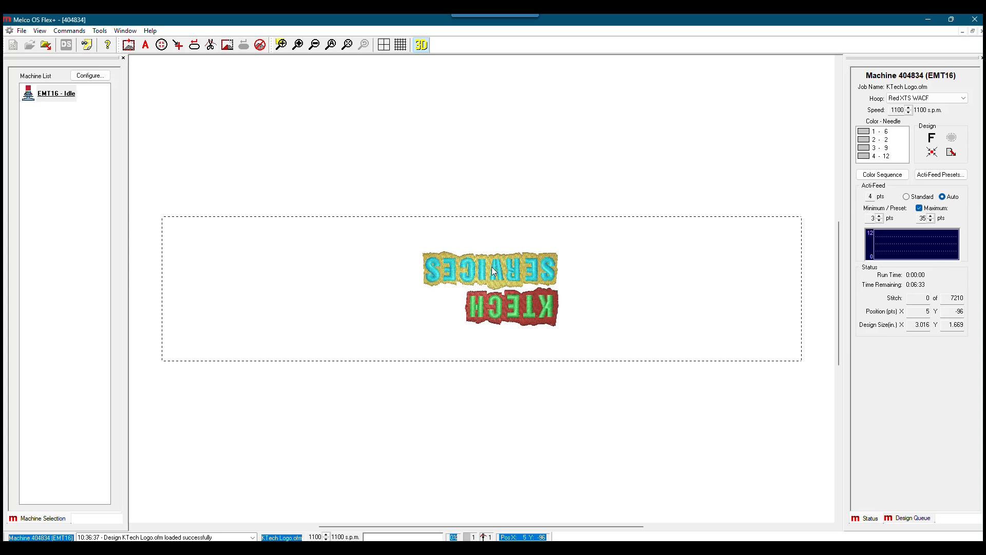
key(Right)
key(Right)
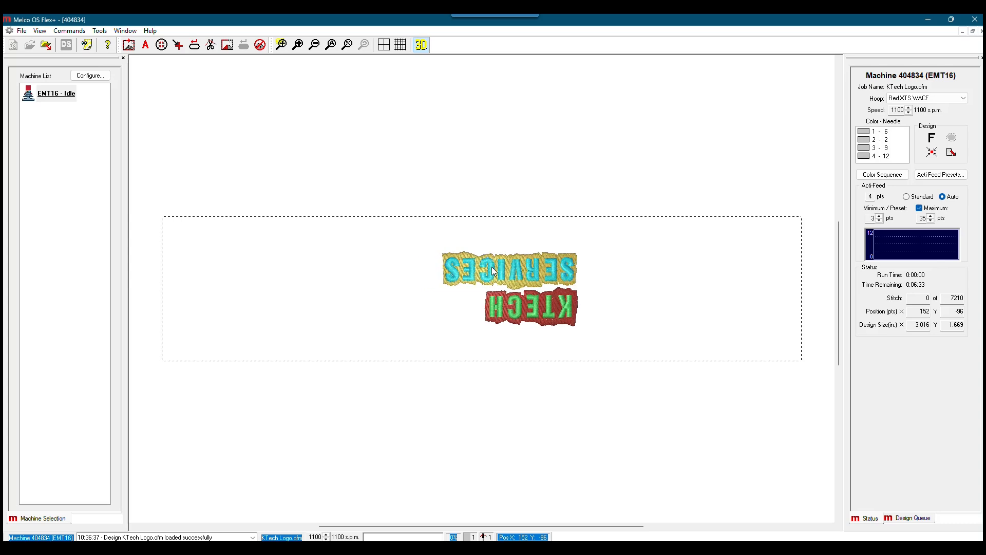
key(Right)
key(Right)
key(Right)
key(Right)
key(Right)
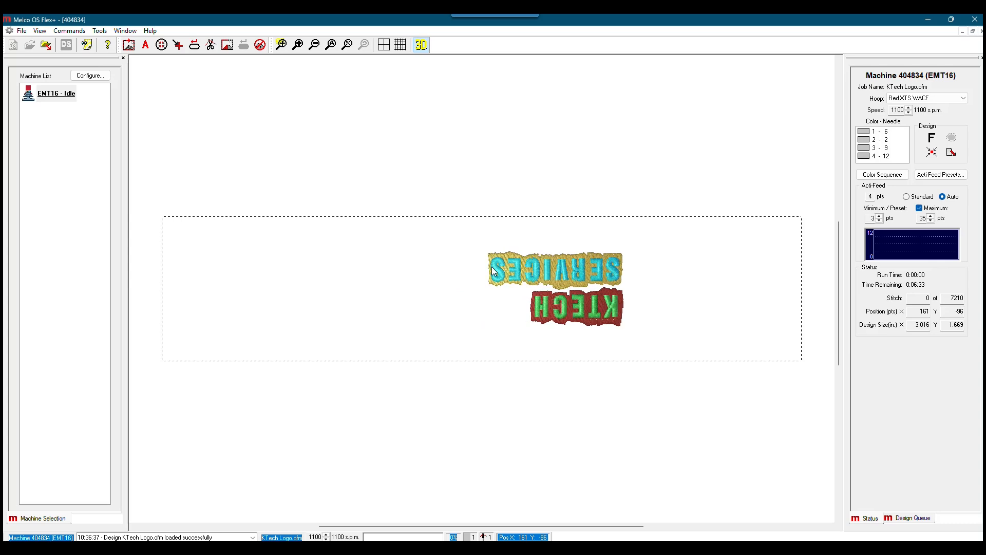
key(Up)
key(Up)
key(Up)
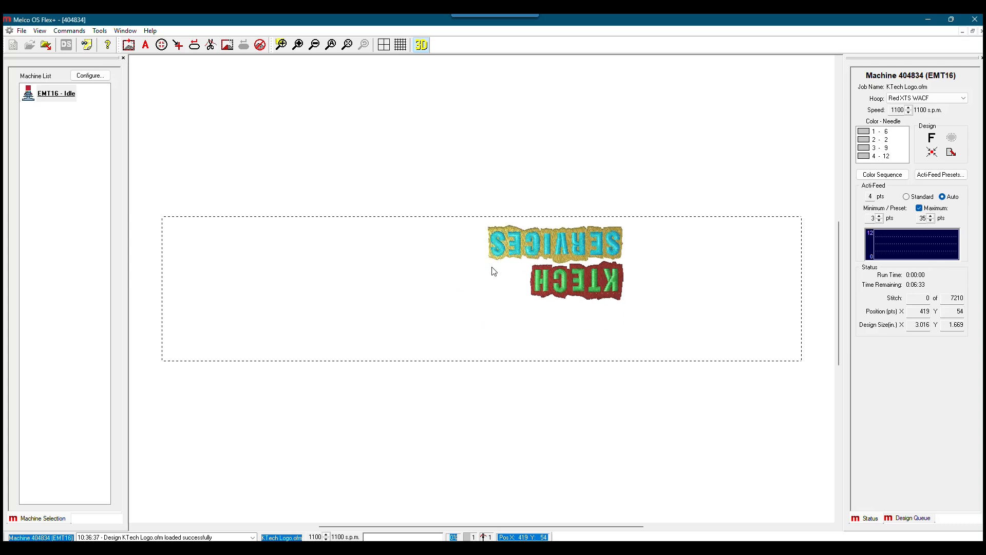
key(Right)
key(Right)
key(Right)
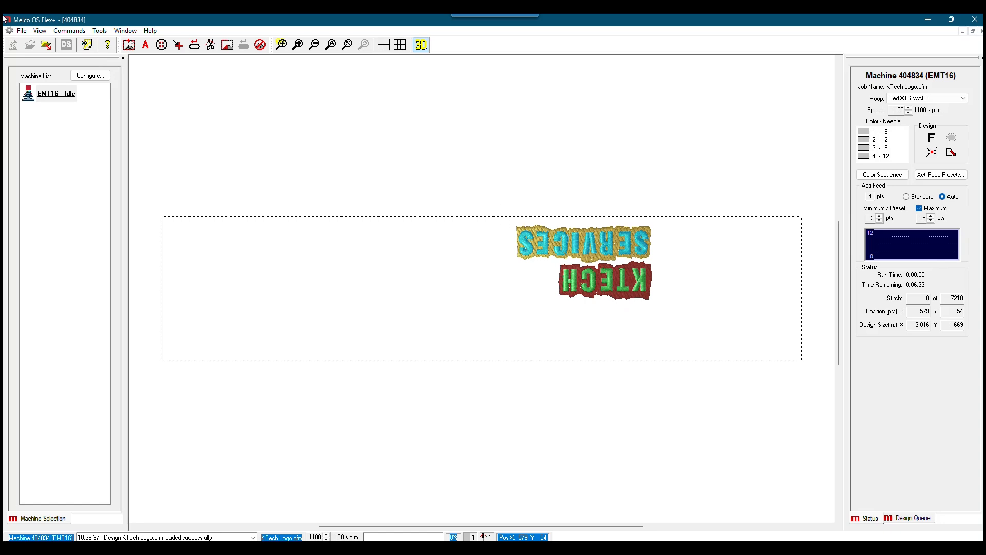
Step: Save the repositioned design in the KTech folder as KTech Logo2 in Melco Universal OFM format
click(21, 31)
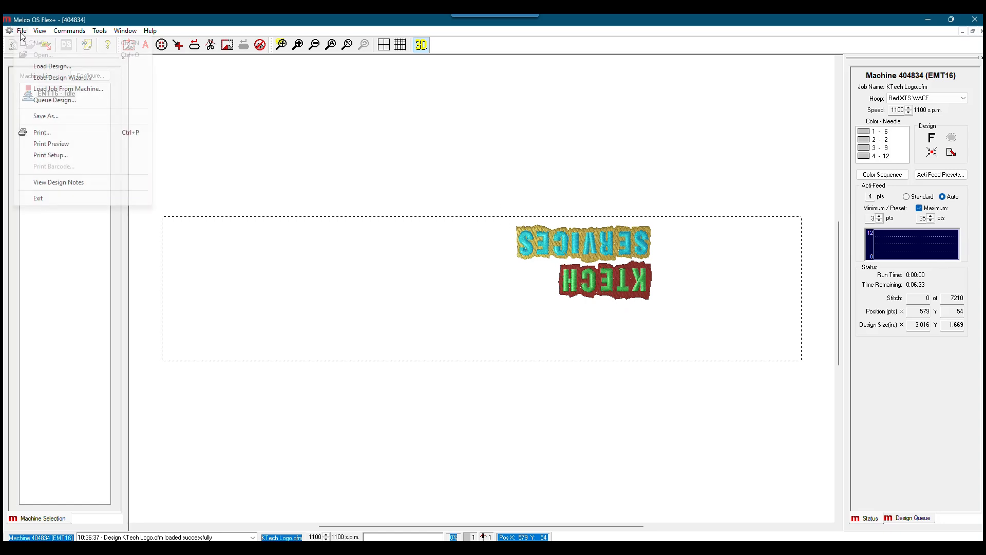
click(36, 118)
click(452, 374)
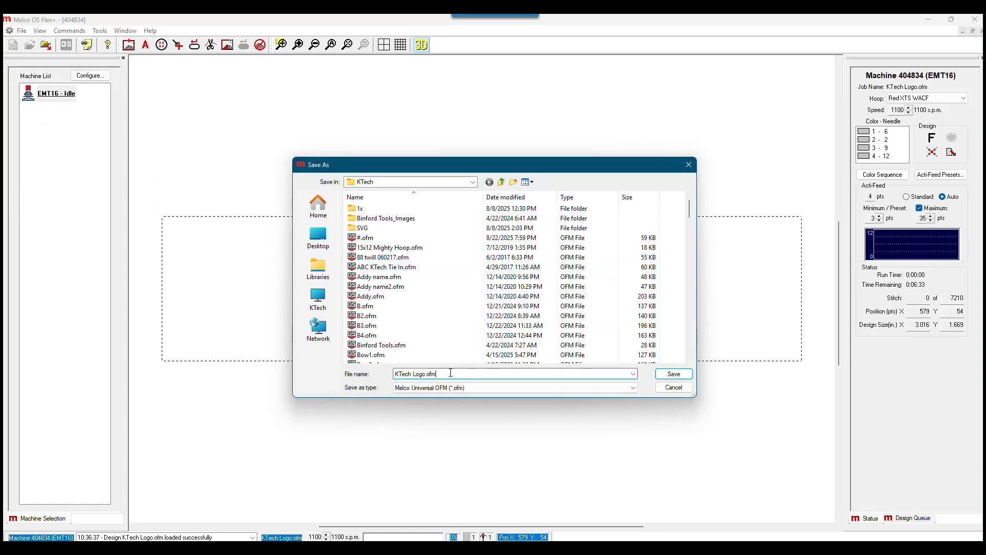
key(BackSpace)
key(BackSpace)
key(BackSpace)
key(BackSpace)
text(2)
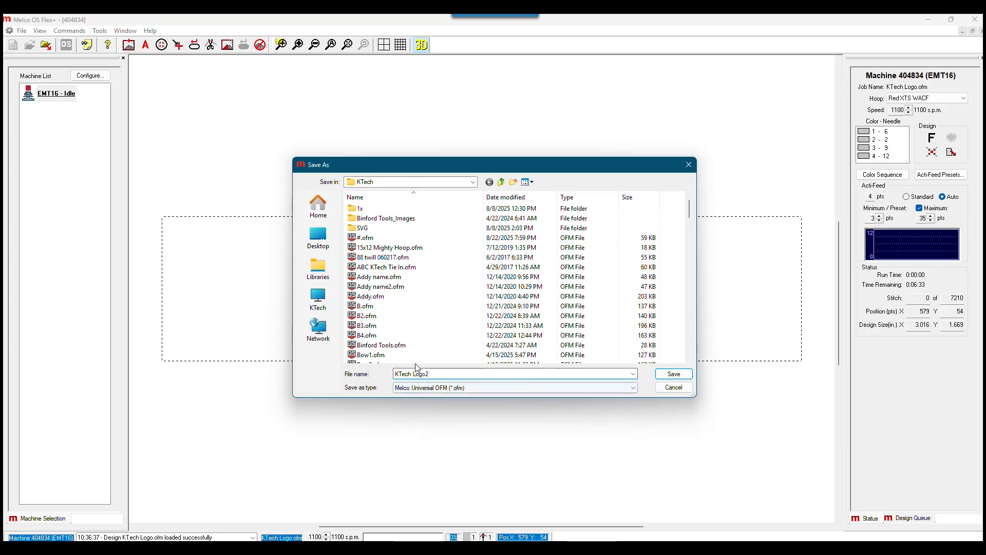
click(676, 375)
click(526, 307)
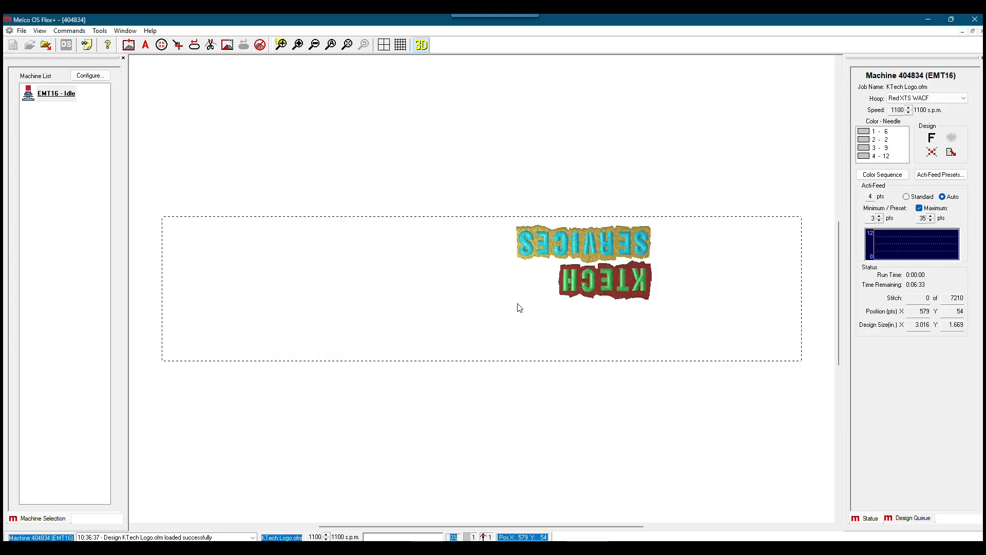
Step: Load the design K Test.EXP from the KTech folder
click(46, 45)
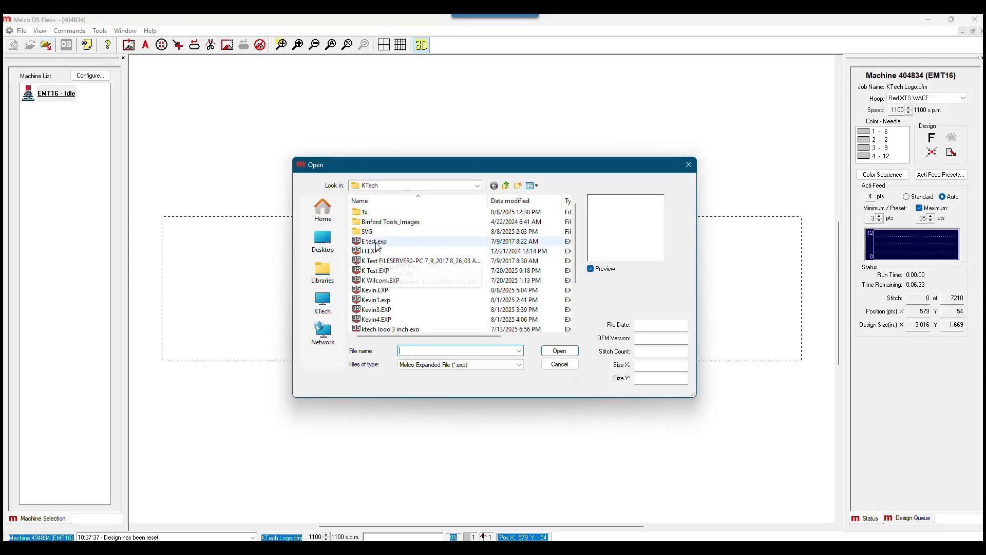
click(378, 241)
click(377, 252)
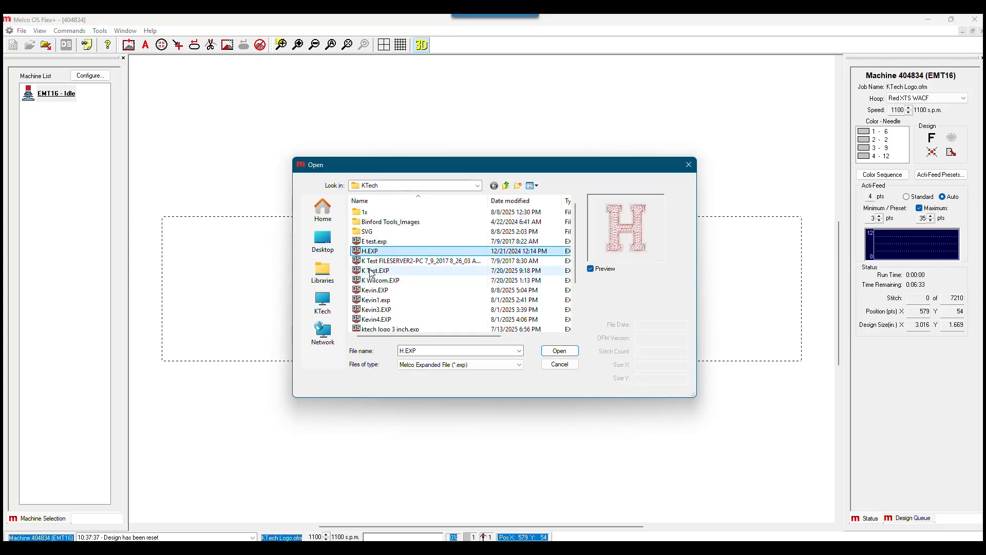
click(374, 271)
click(555, 351)
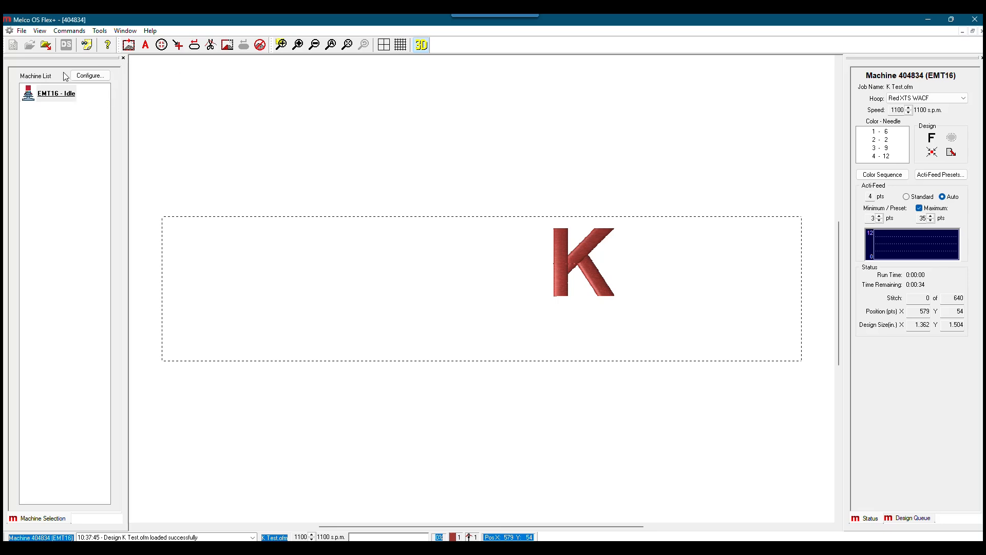
Step: Load KTech Logo2.ofm from the KTech folder, filtering the files to Melco Project File (*.ofm)
click(46, 45)
scroll(424, 271, down, 5)
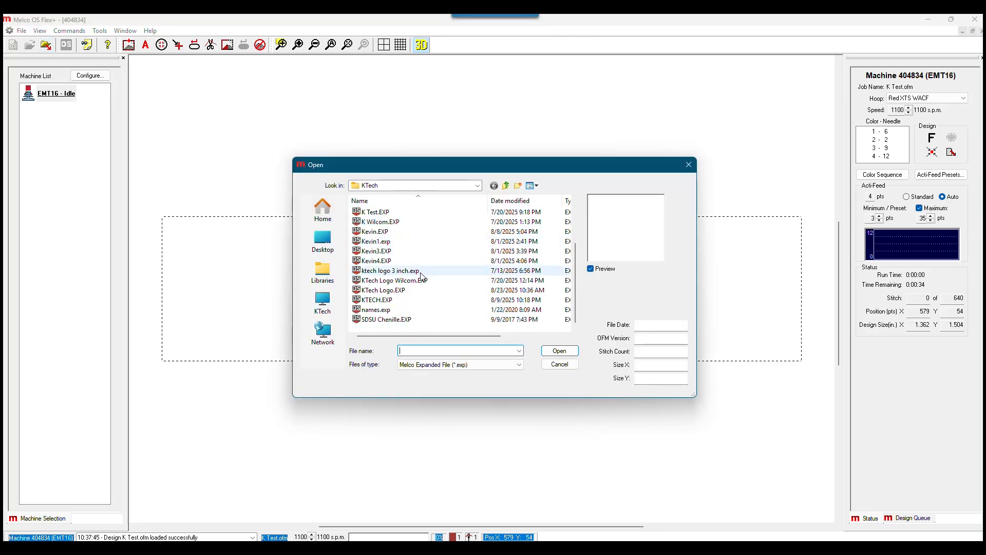
click(450, 366)
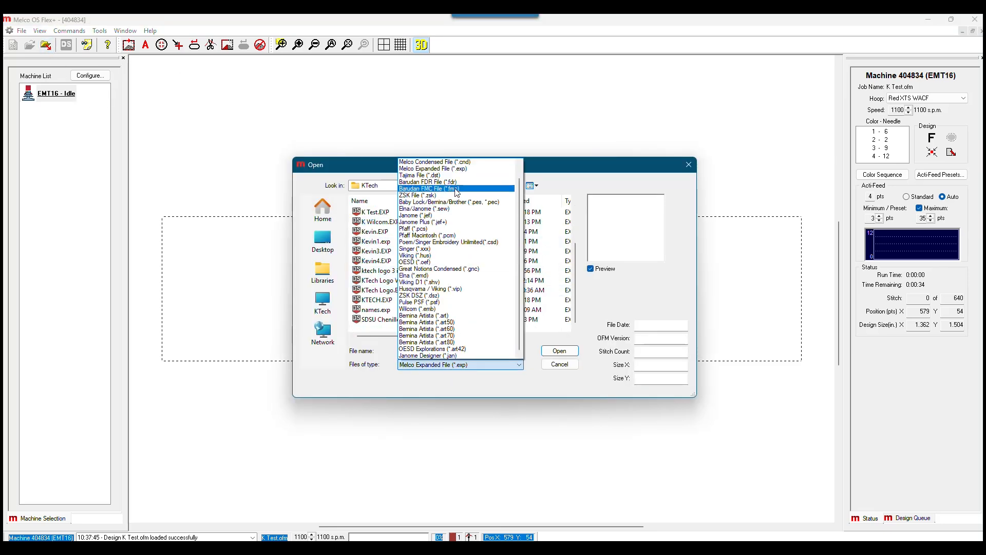
click(430, 169)
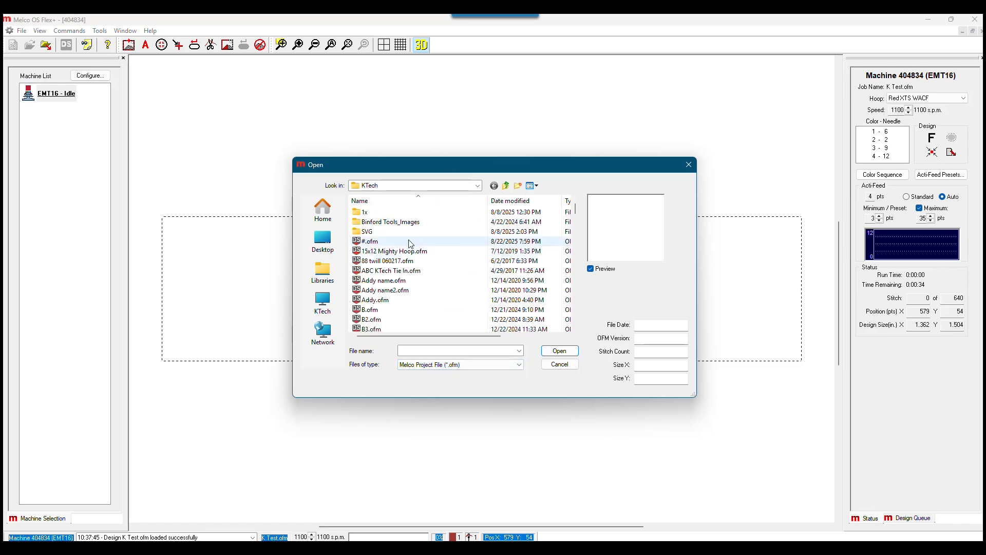
scroll(400, 313, down, 3)
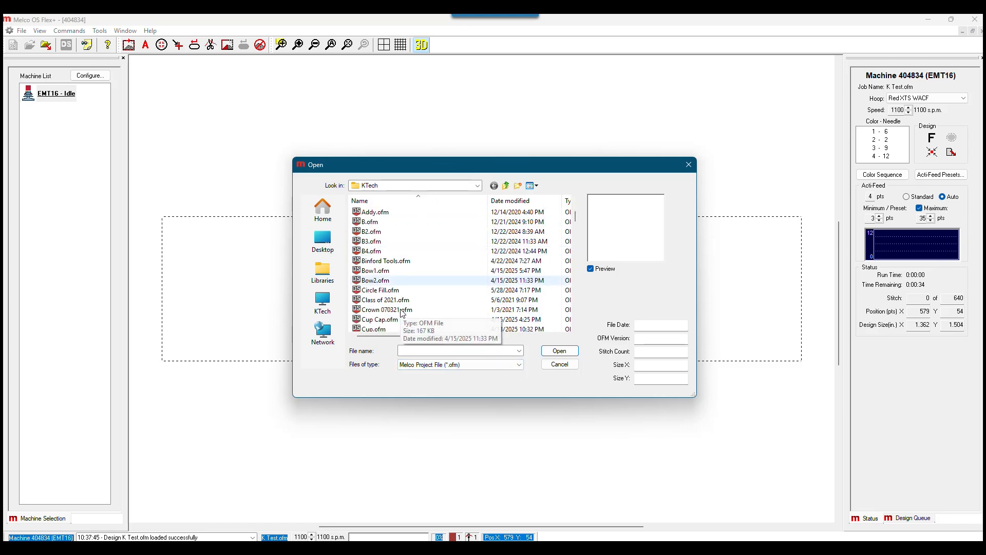
scroll(402, 310, down, 6)
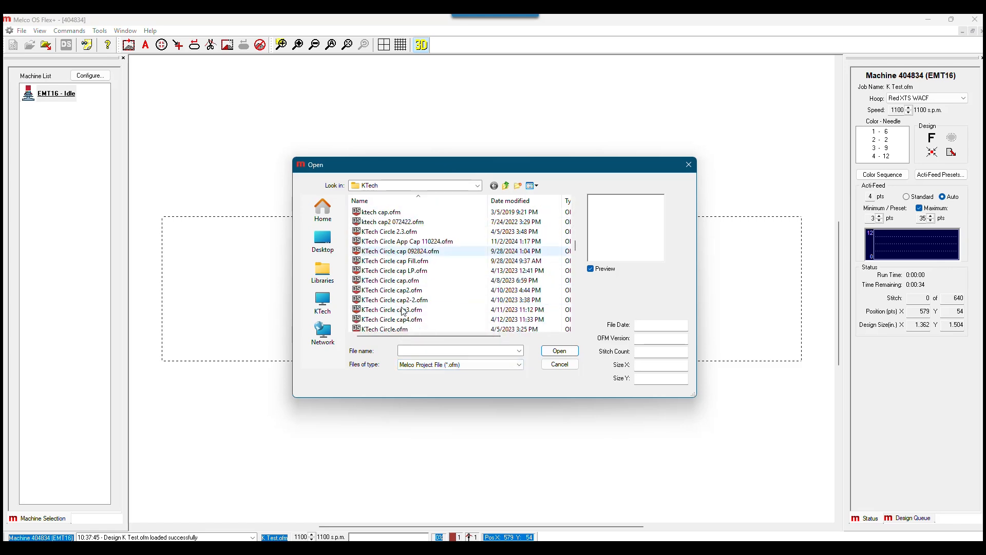
scroll(402, 311, down, 4)
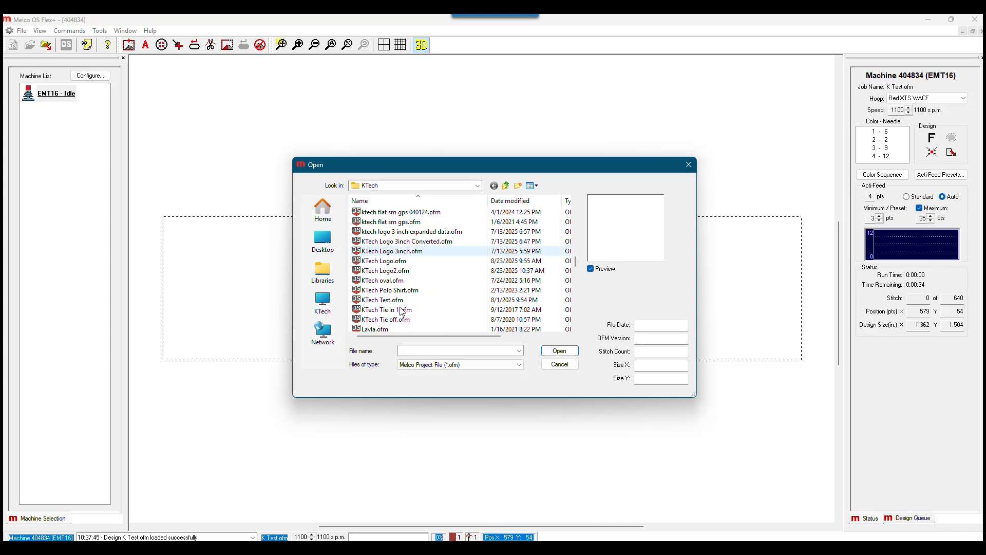
scroll(401, 287, down, 1)
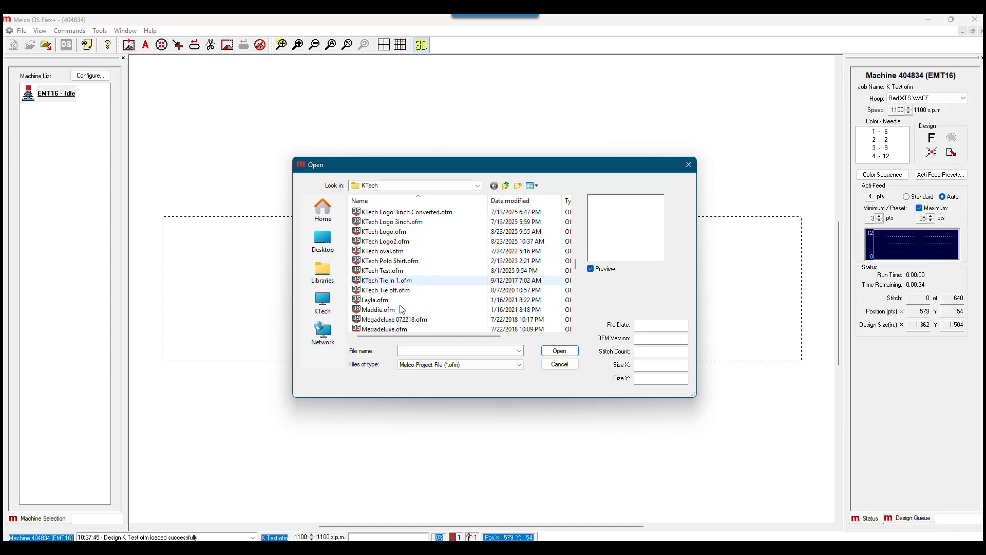
click(397, 243)
click(559, 350)
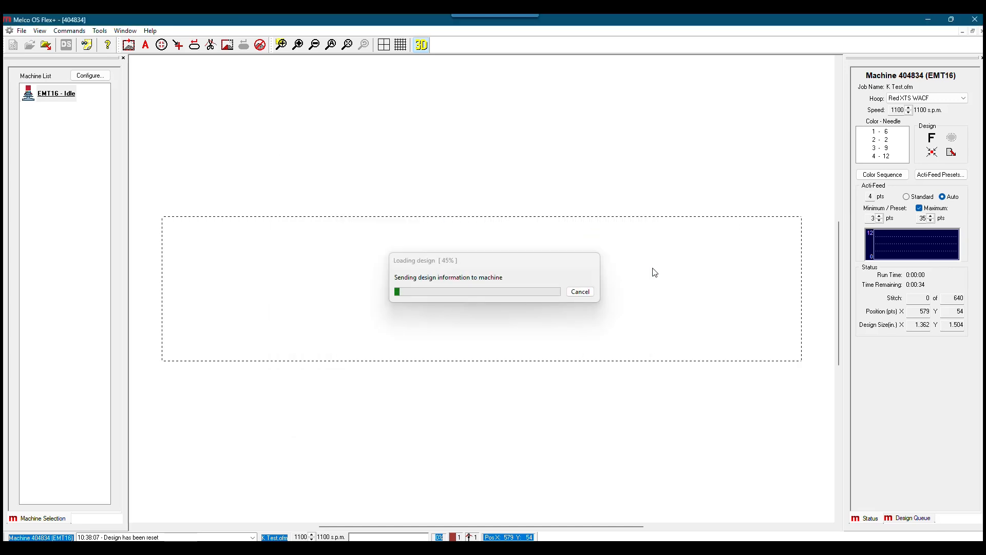